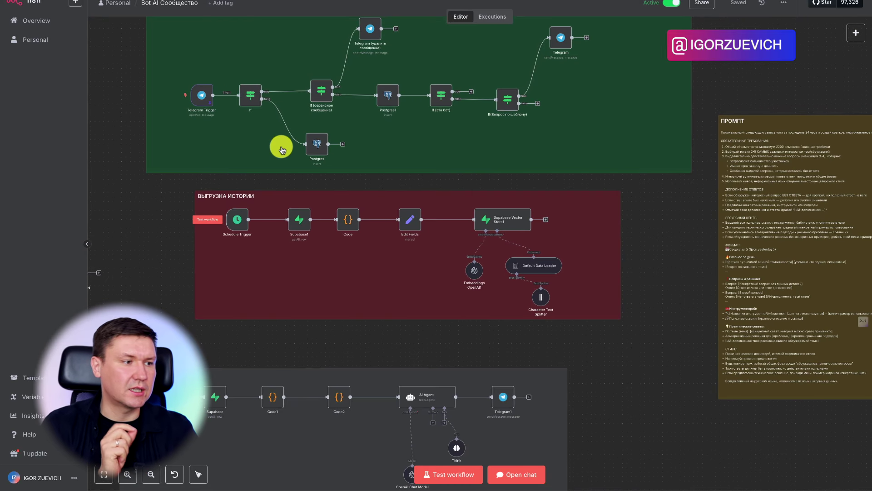
scroll(269, 65, up, 4)
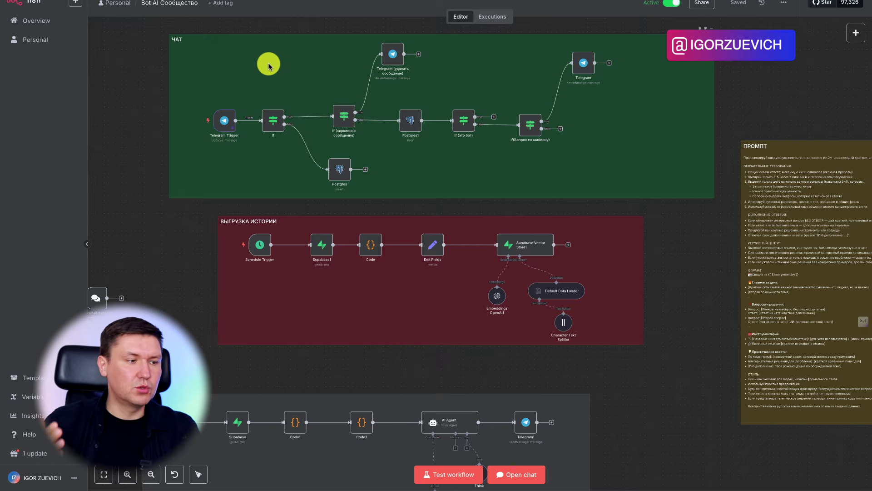
scroll(269, 64, up, 5)
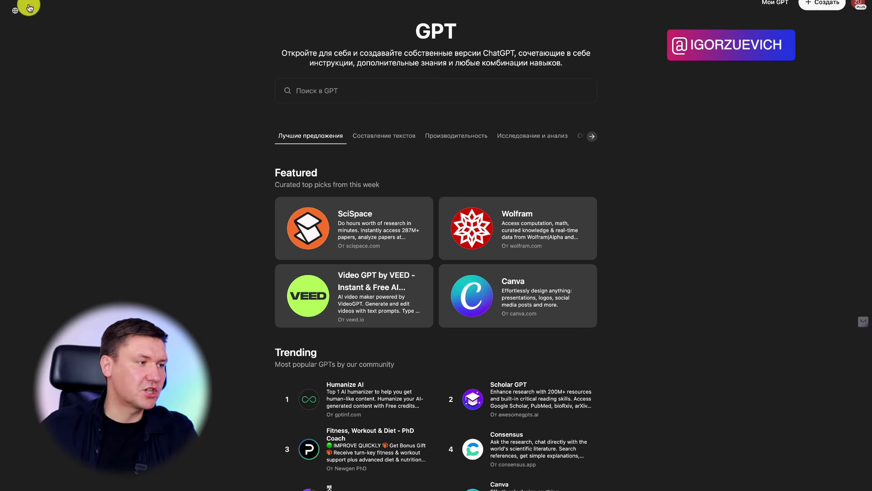
click(12, 5)
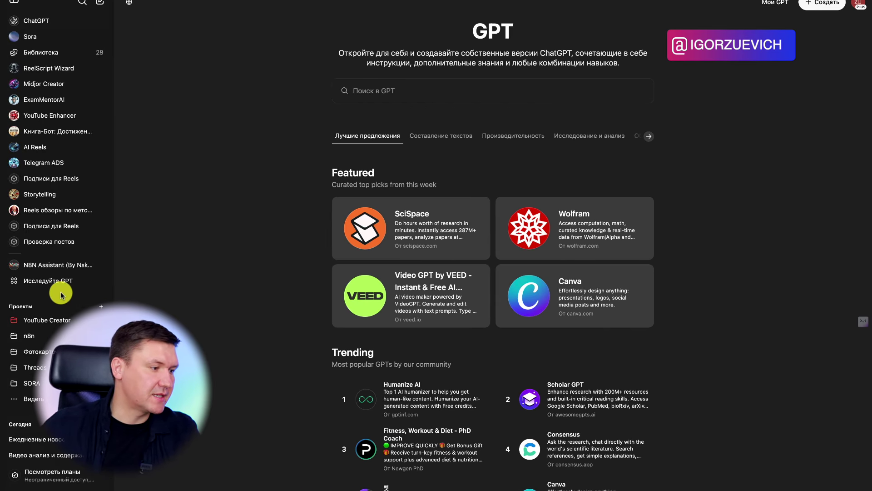
click(13, 3)
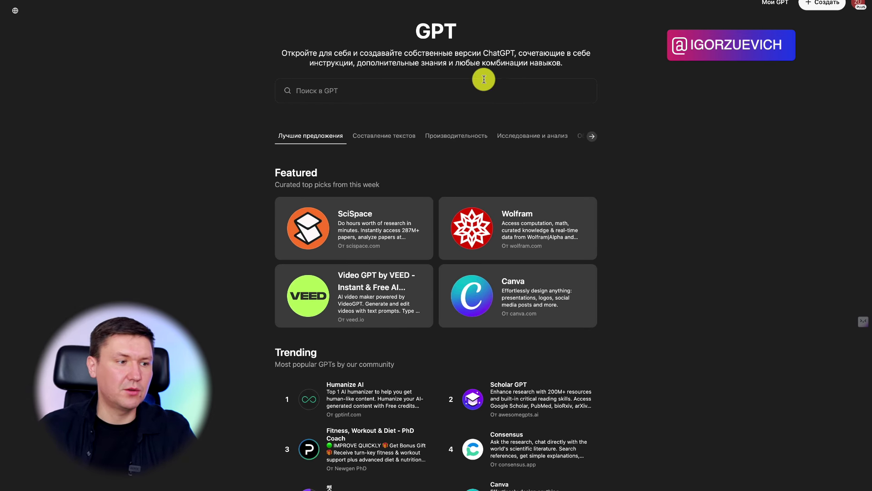
Search the GPT store for "n8n" and open the details of N8N Assistant (By Nskha)
click(381, 96)
text(т)
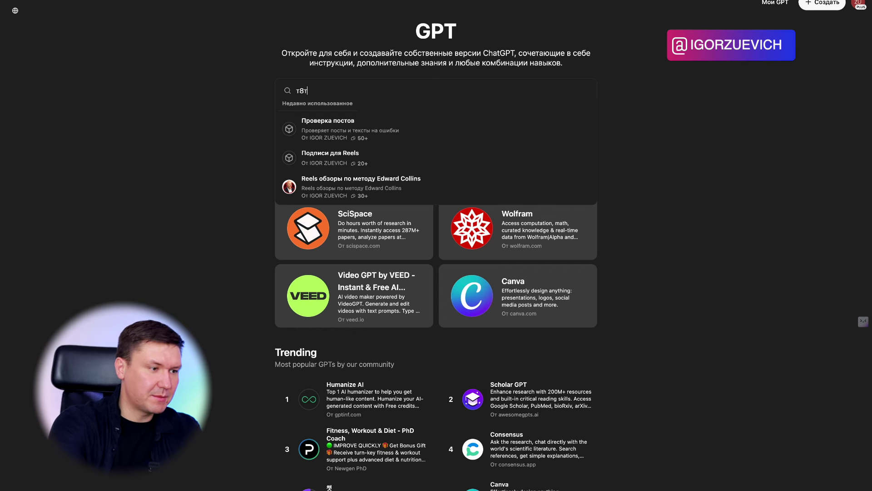
key(BackSpace)
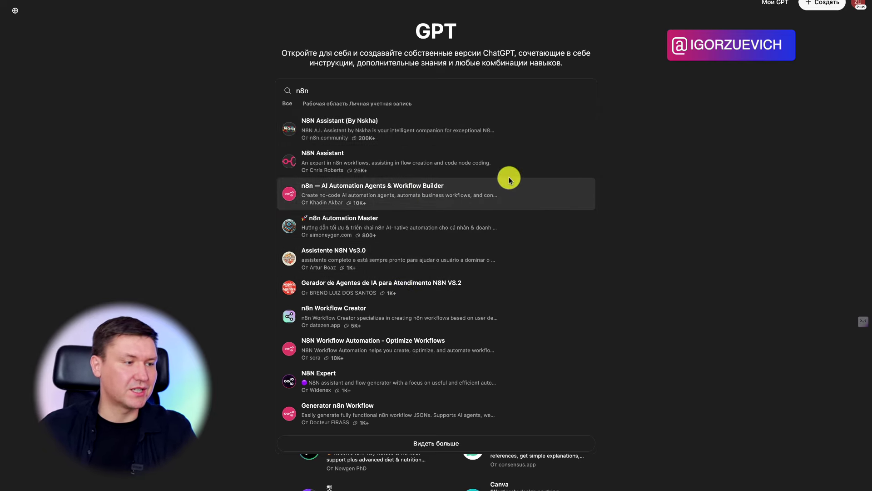
click(376, 137)
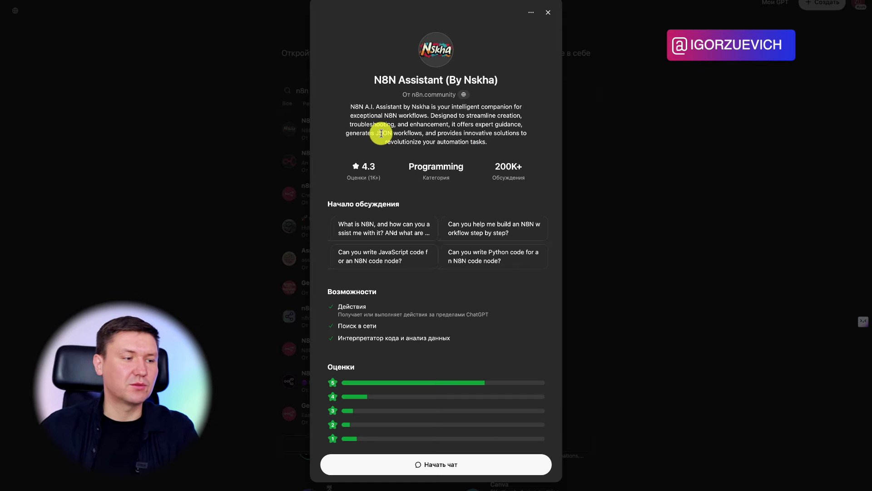
Review the description, capabilities and ratings of N8N Assistant (By Nskha) and start a chat with it
scroll(460, 195, down, 3)
scroll(460, 195, up, 3)
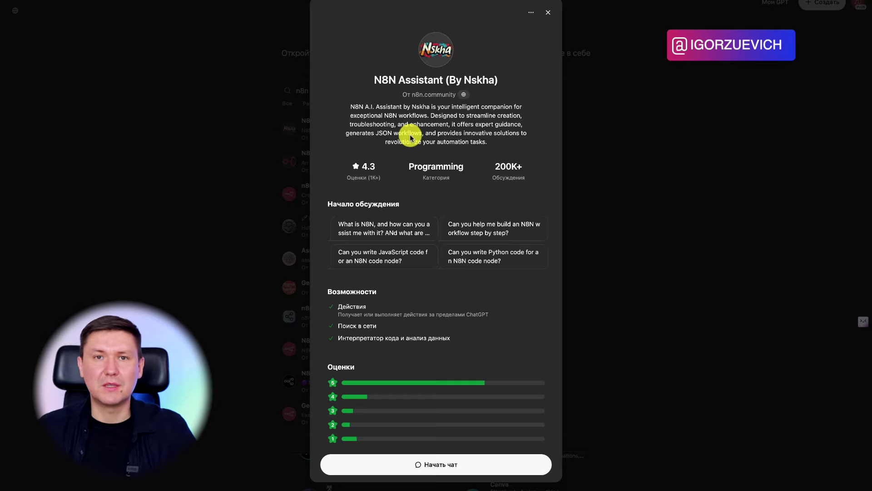
scroll(410, 138, down, 4)
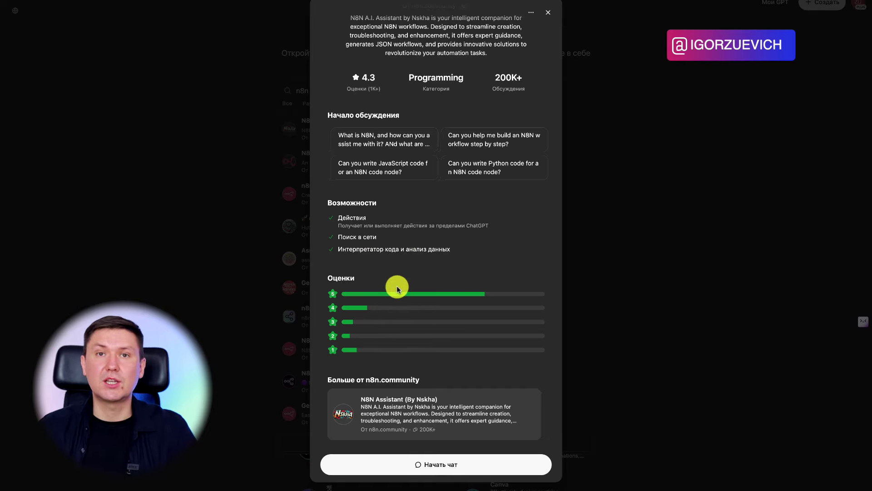
scroll(432, 193, up, 4)
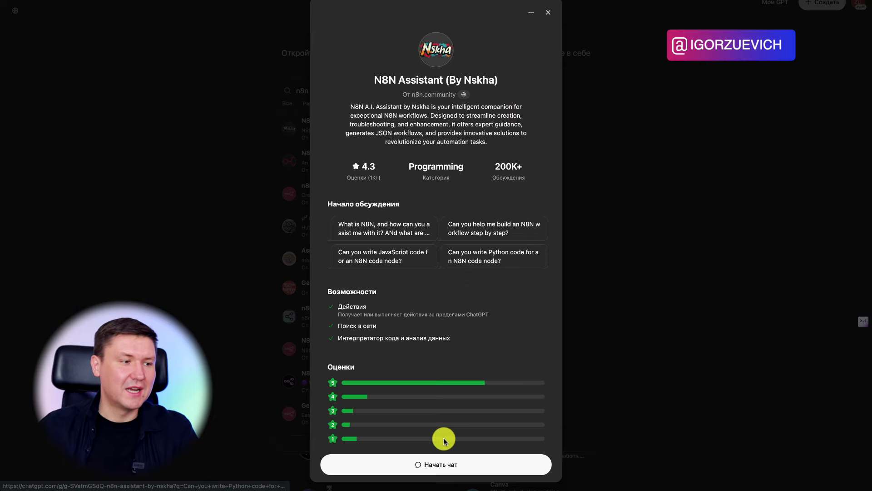
click(452, 467)
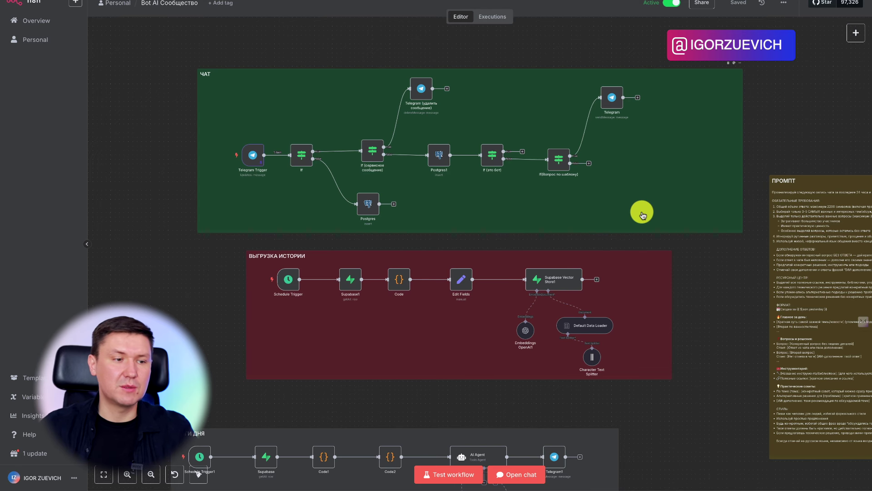
Download the Bot AI Сообщество workflow from n8n as a JSON file and attach it to the N8N Assistant chat in ChatGPT
click(783, 6)
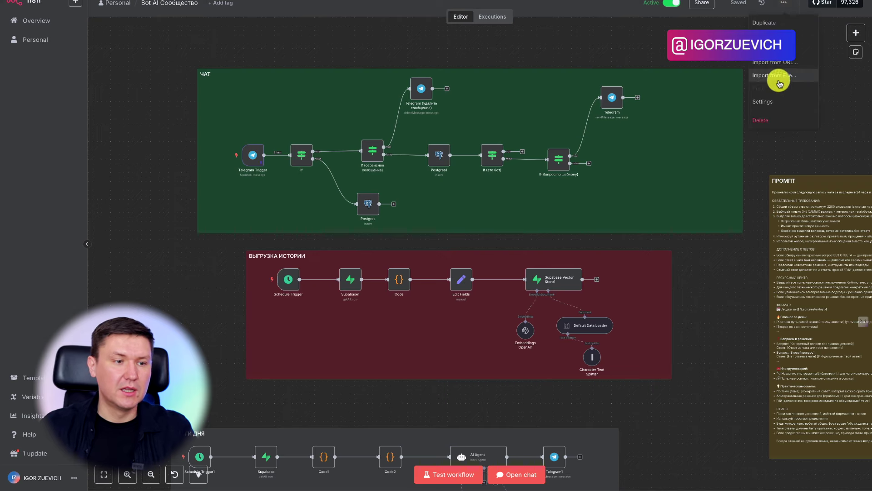
click(775, 33)
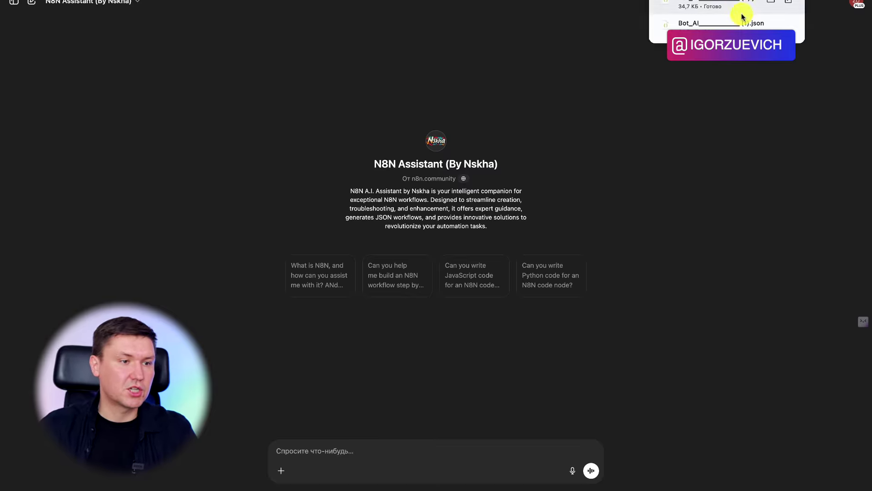
click(284, 473)
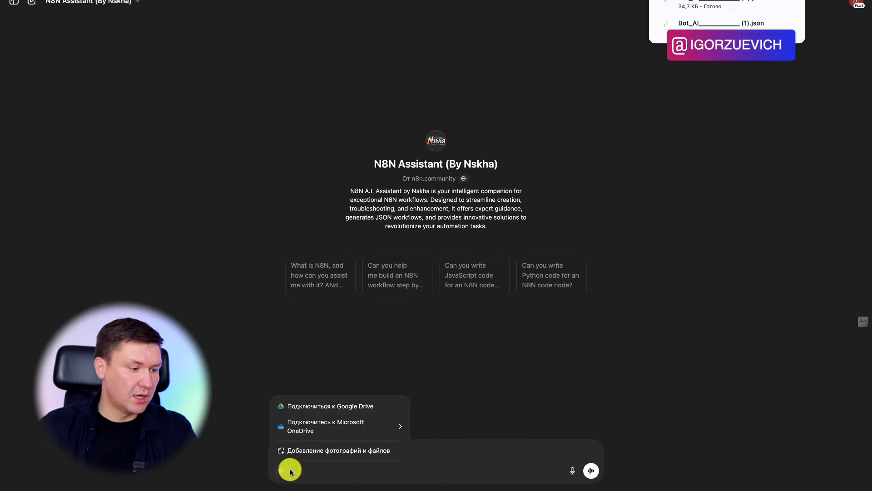
click(340, 454)
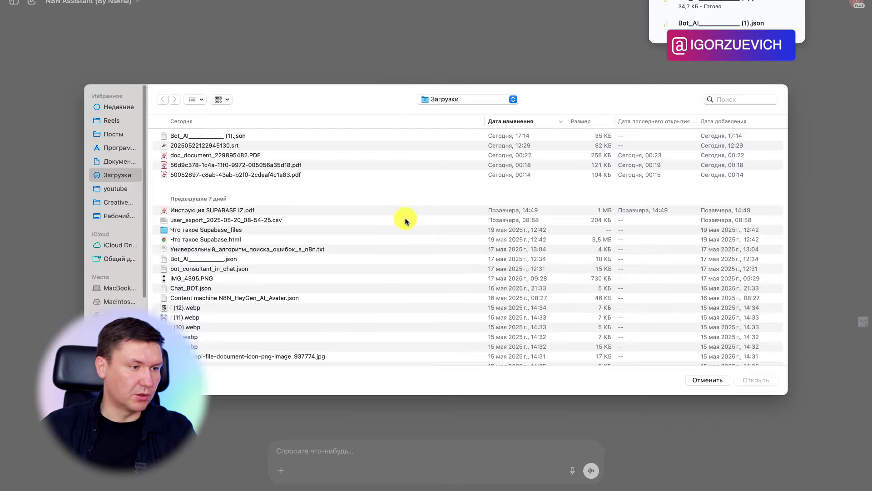
Send the attached file with the message "Расскажи что это за шаблон и дай подробную информацию о нём."
text(Расскажи что это за шаблон и подробную информацию о нём.)
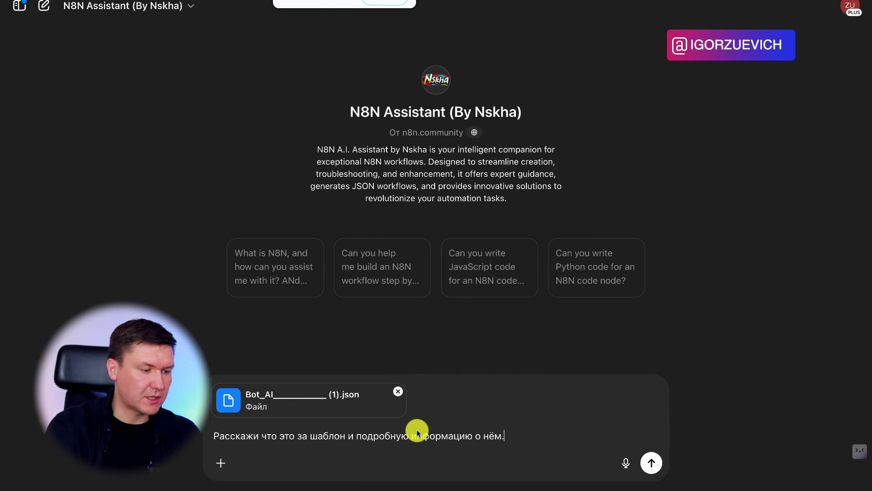
click(356, 436)
text(дай)
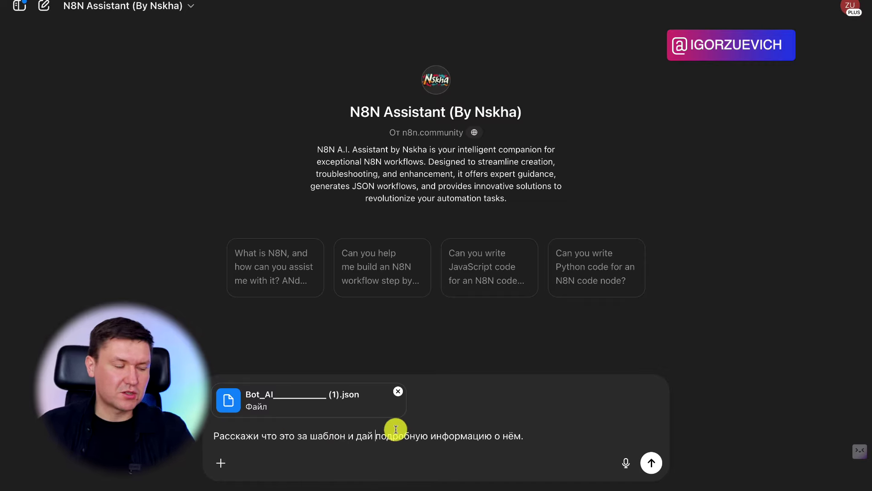
key(Return)
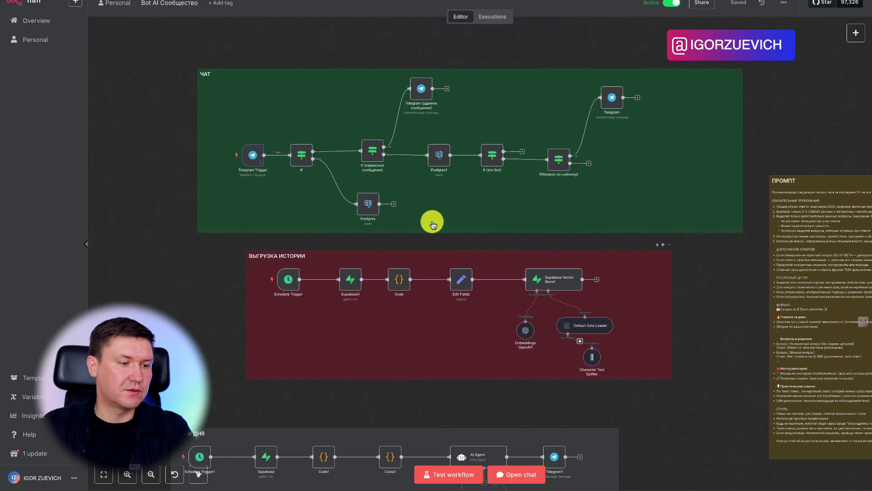
scroll(446, 288, down, 3)
scroll(447, 291, down, 3)
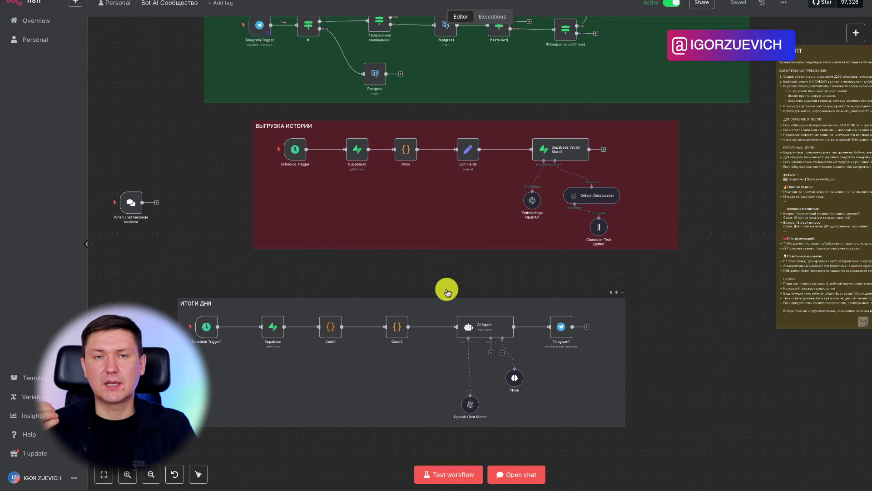
Read the assistant's introduction and the "Главное назначение шаблона" section describing the Bot AI Сообщество template
mouse_move(229, 25)
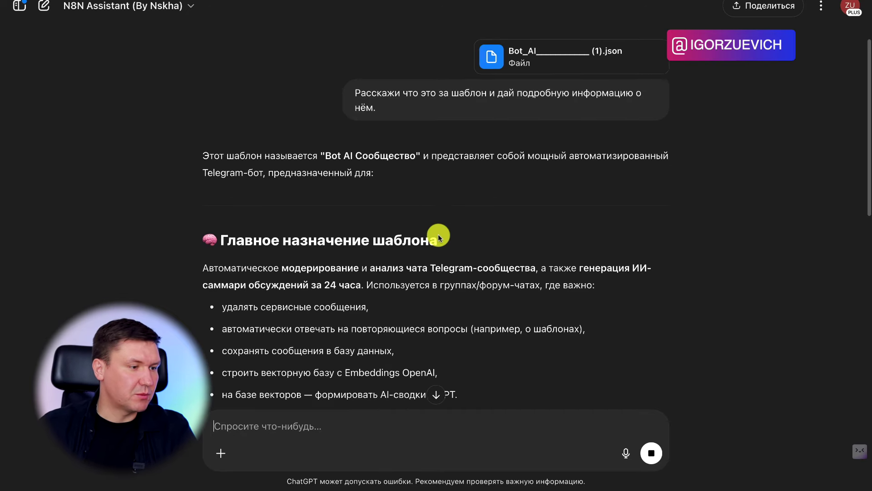
scroll(436, 232, down, 2)
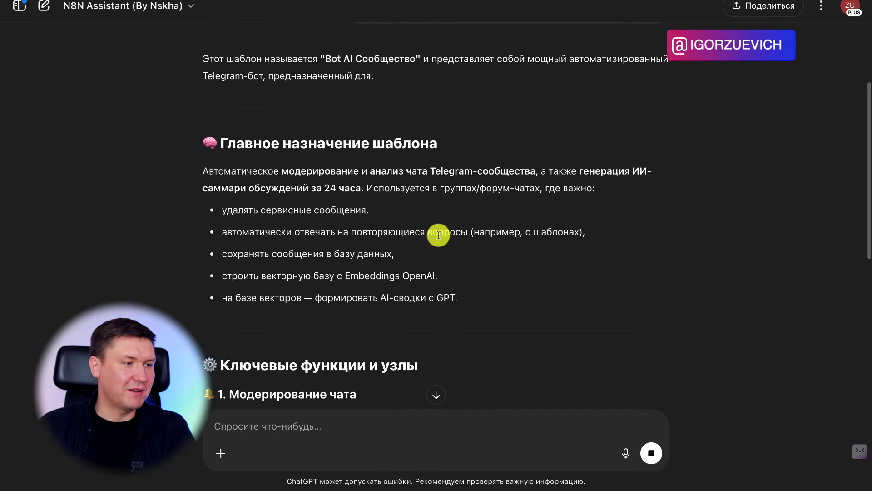
scroll(438, 233, up, 4)
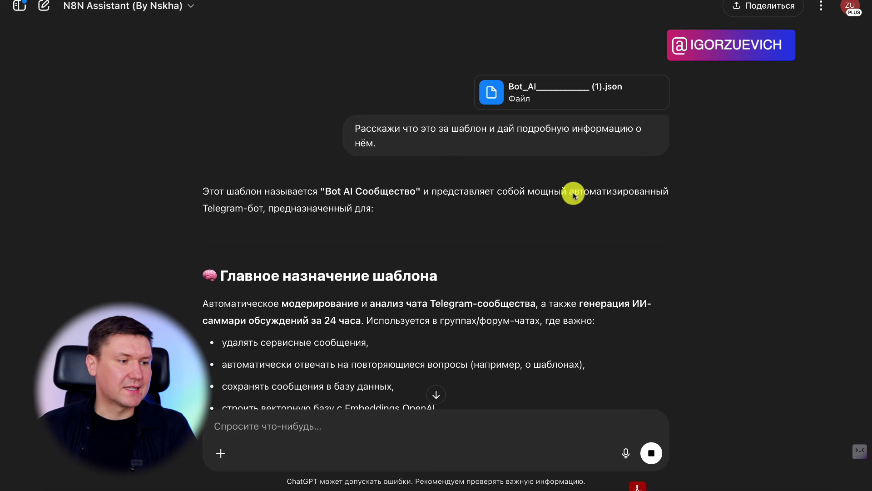
scroll(209, 195, down, 2)
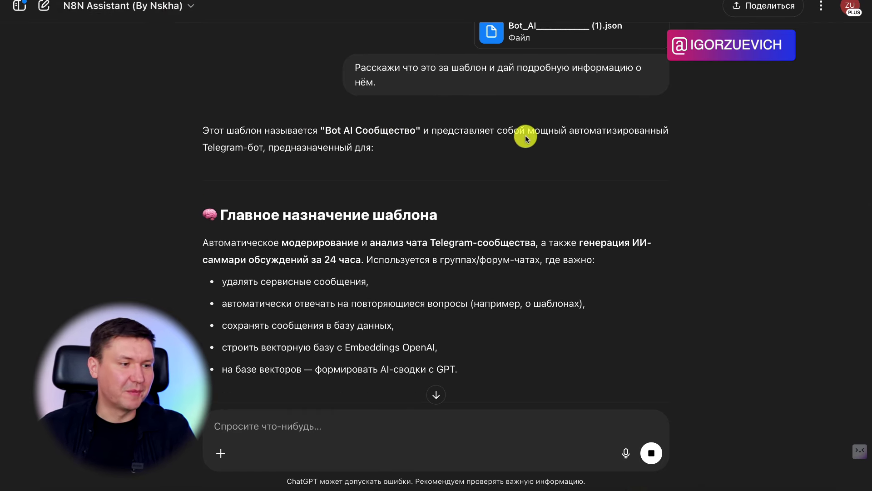
scroll(525, 136, down, 1)
scroll(525, 136, down, 1)
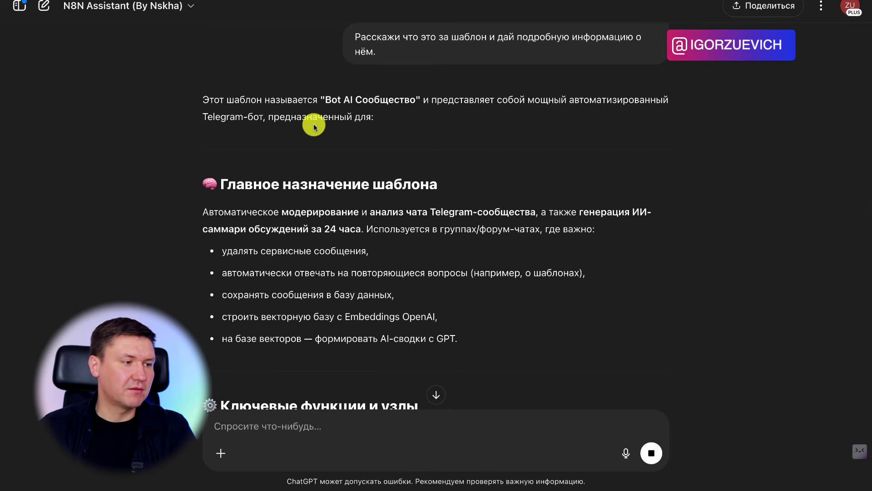
scroll(345, 127, down, 2)
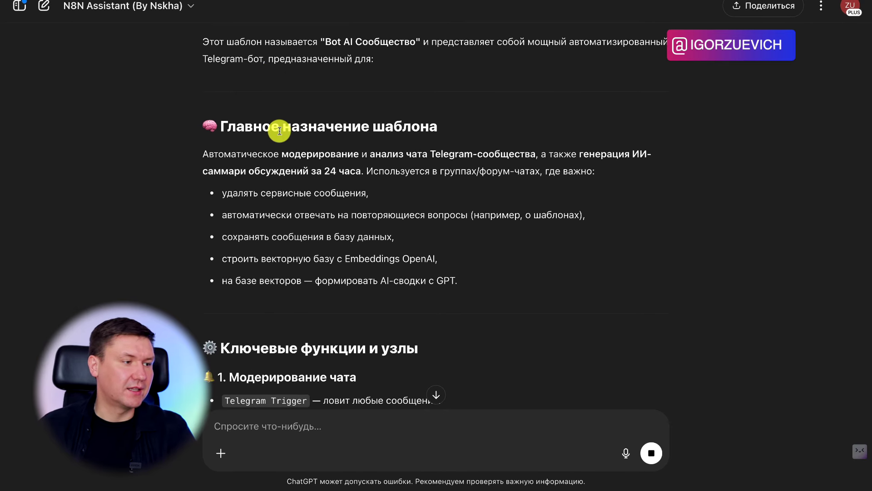
scroll(247, 169, down, 2)
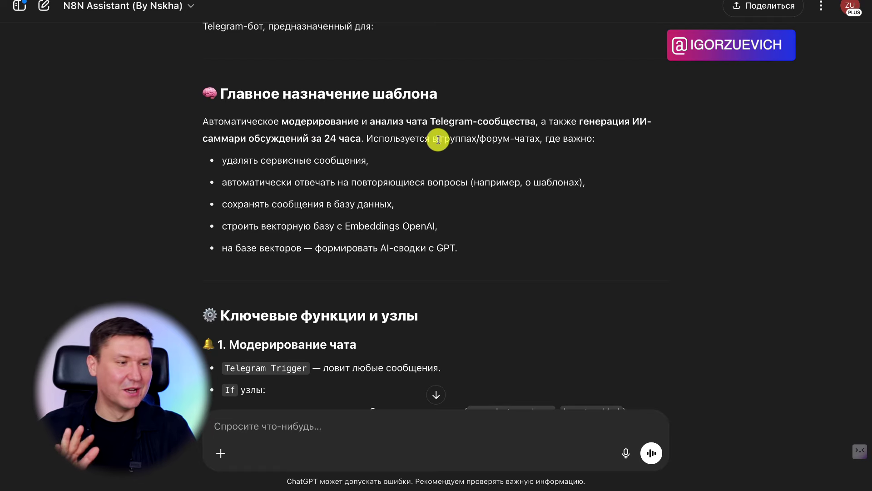
scroll(472, 150, down, 2)
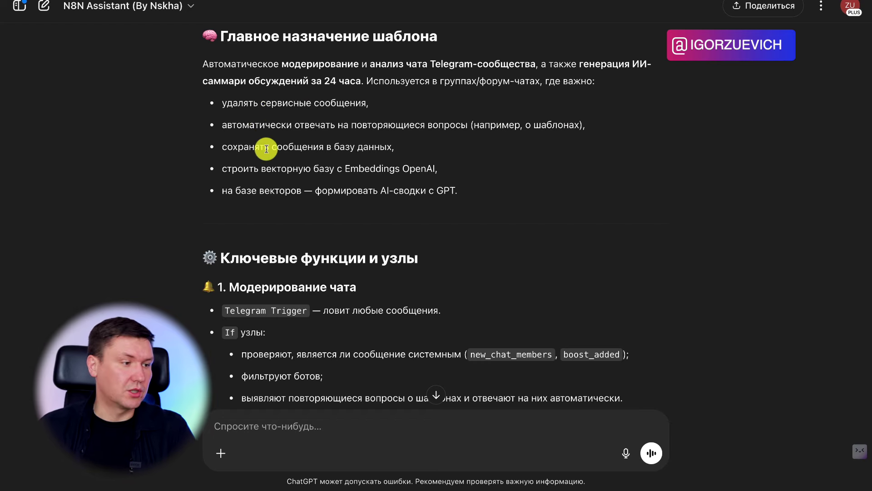
scroll(379, 146, down, 1)
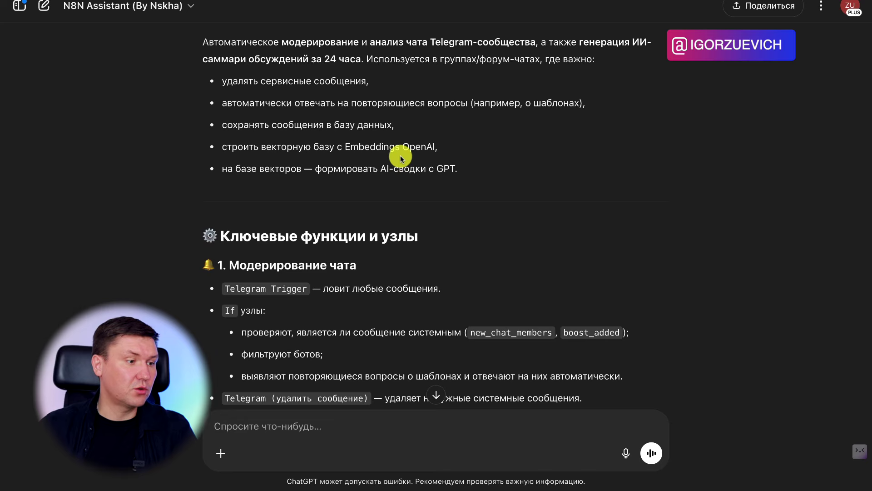
Review the "Модерирование чата" part of the key functions and nodes section in the assistant's answer
scroll(405, 176, down, 2)
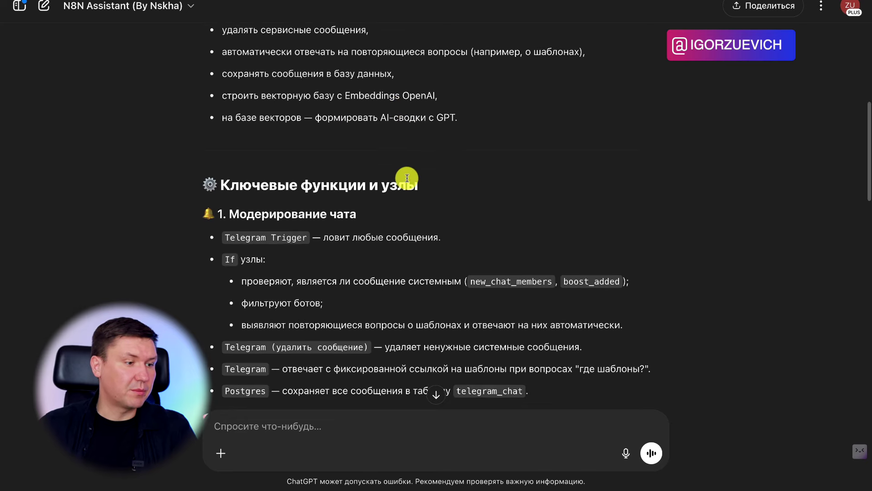
scroll(406, 178, down, 1)
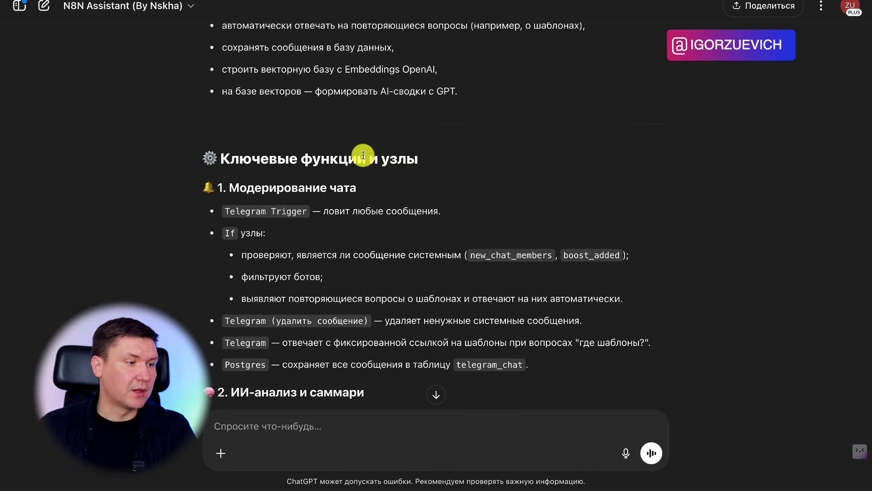
scroll(364, 155, down, 2)
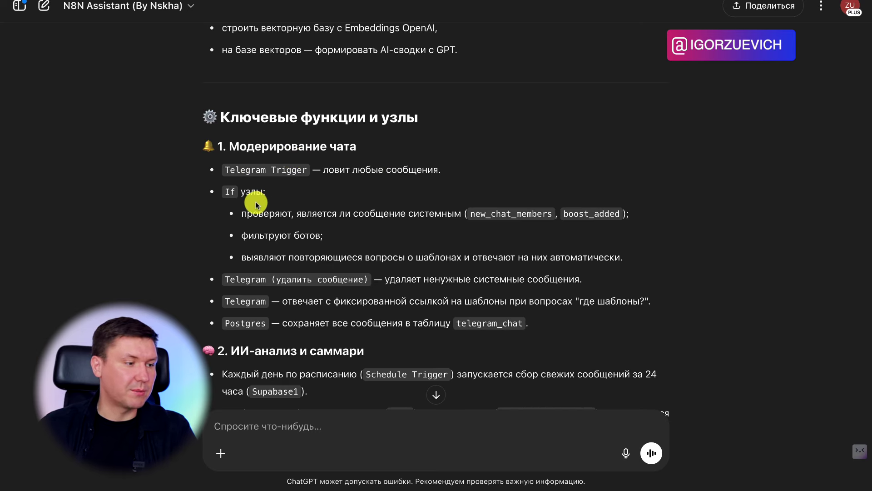
scroll(255, 201, down, 1)
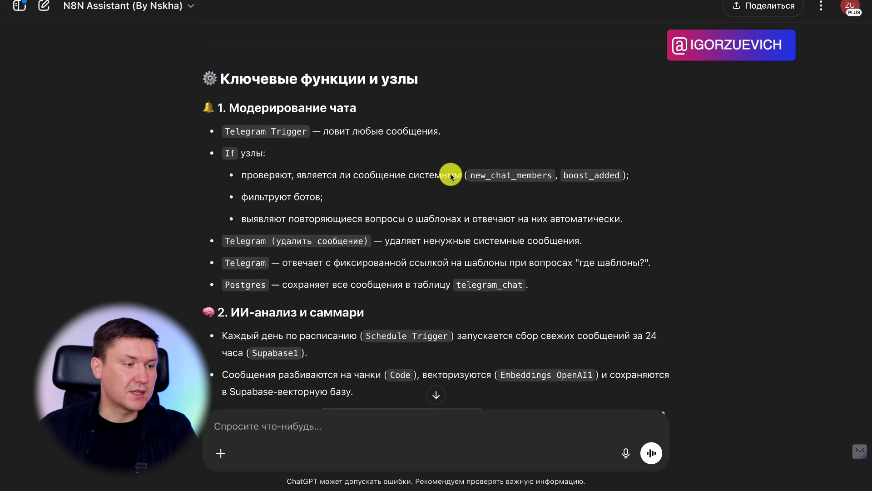
scroll(280, 200, down, 1)
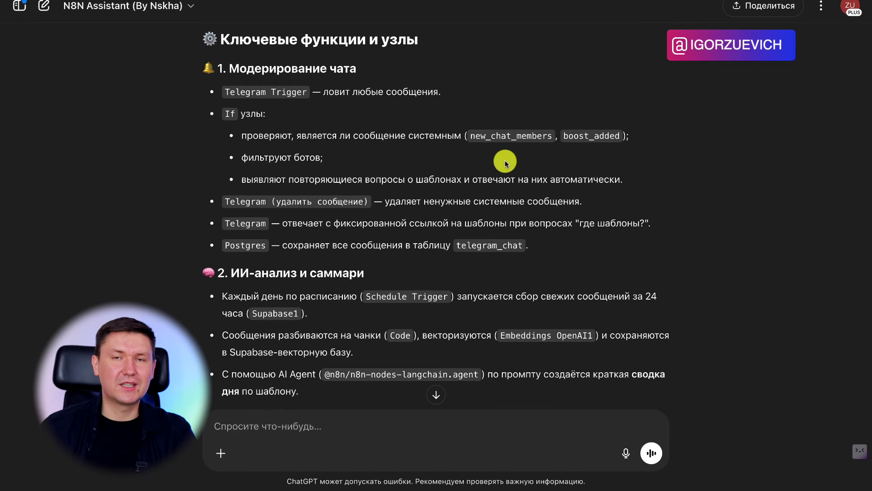
scroll(505, 162, down, 2)
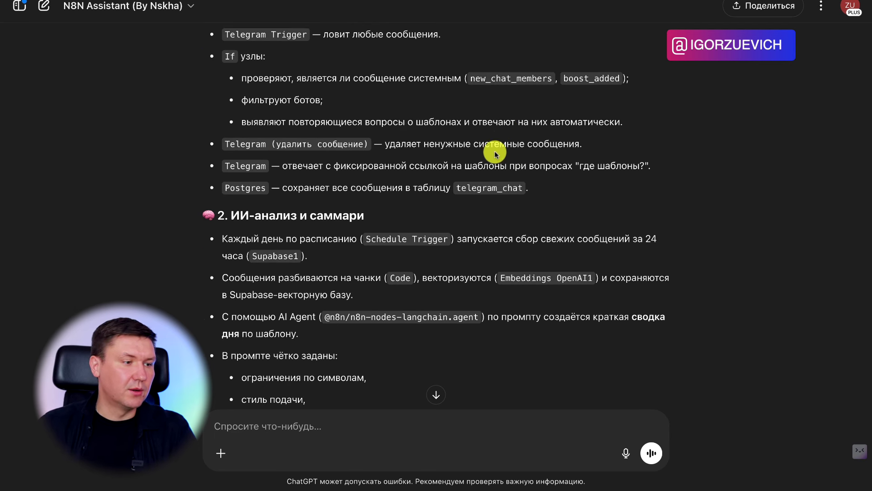
scroll(250, 162, down, 1)
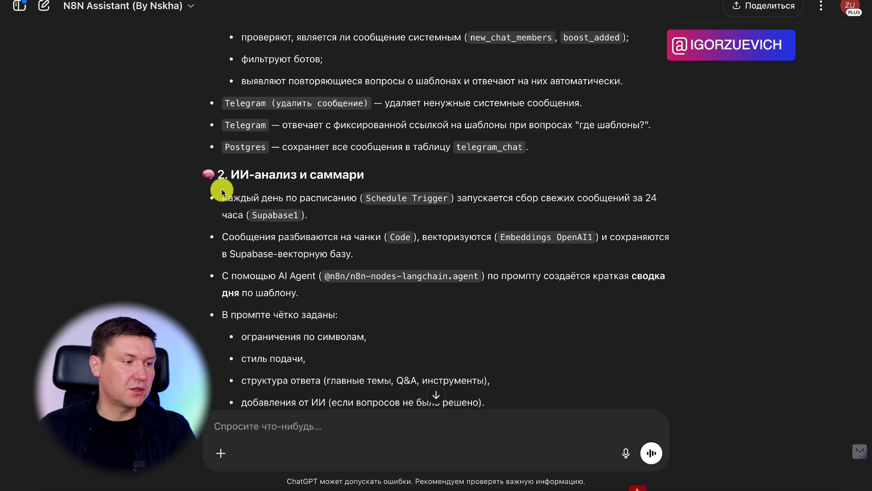
Review the "ИИ-анализ и саммари" and "Технологии и интеграции" sections of the template explanation
scroll(359, 87, down, 2)
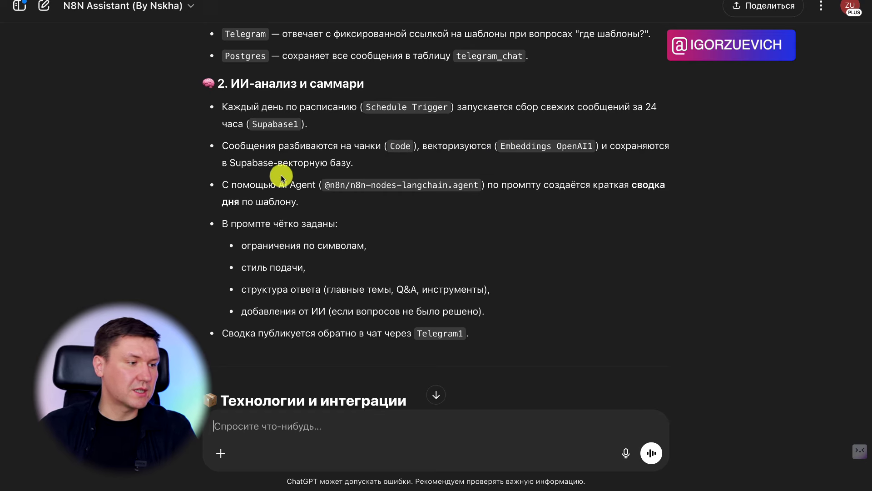
scroll(299, 178, down, 2)
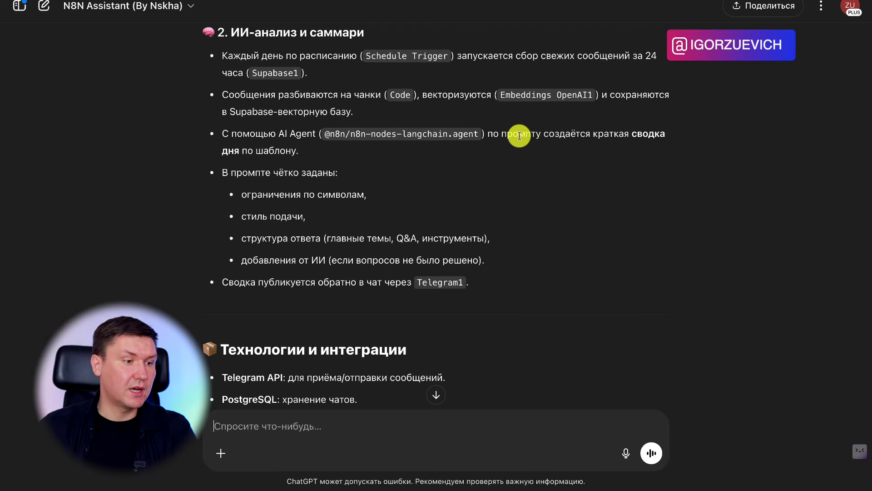
scroll(296, 172, down, 1)
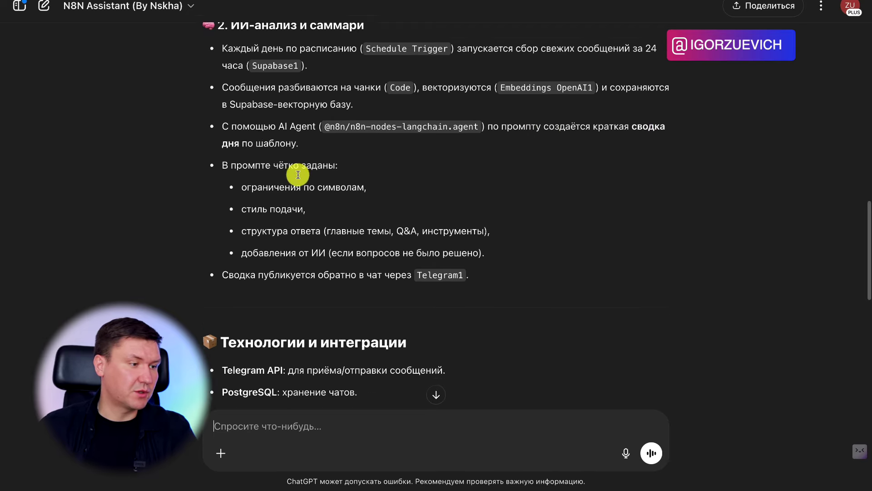
scroll(299, 174, down, 1)
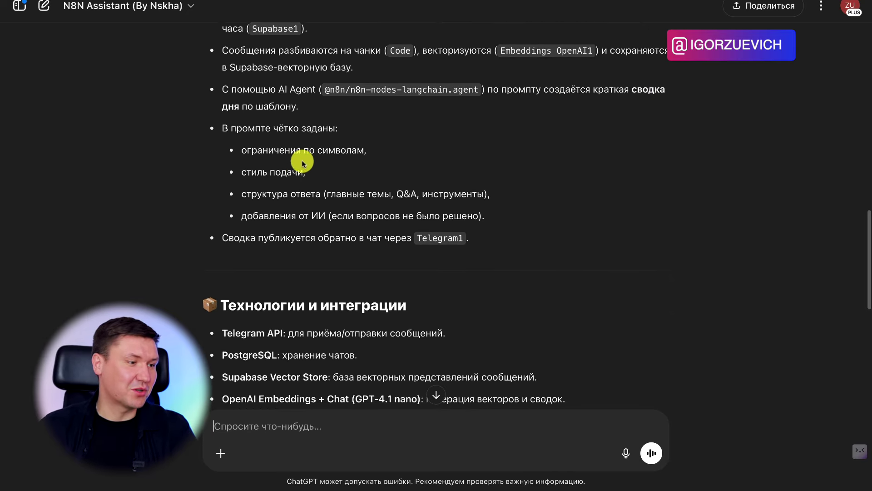
scroll(289, 185, down, 1)
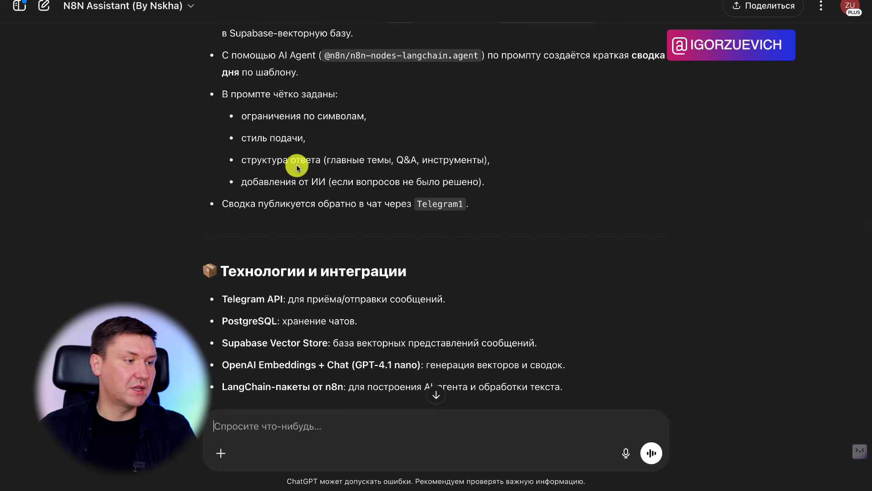
scroll(359, 195, down, 1)
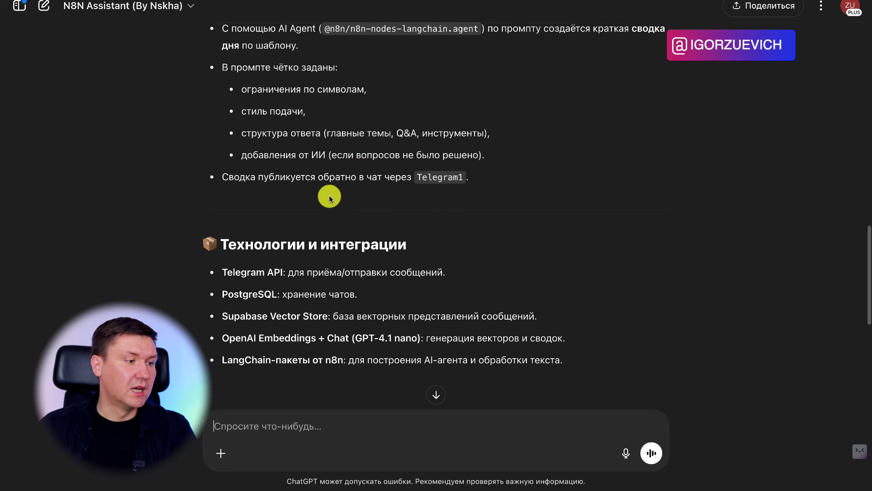
scroll(401, 179, down, 2)
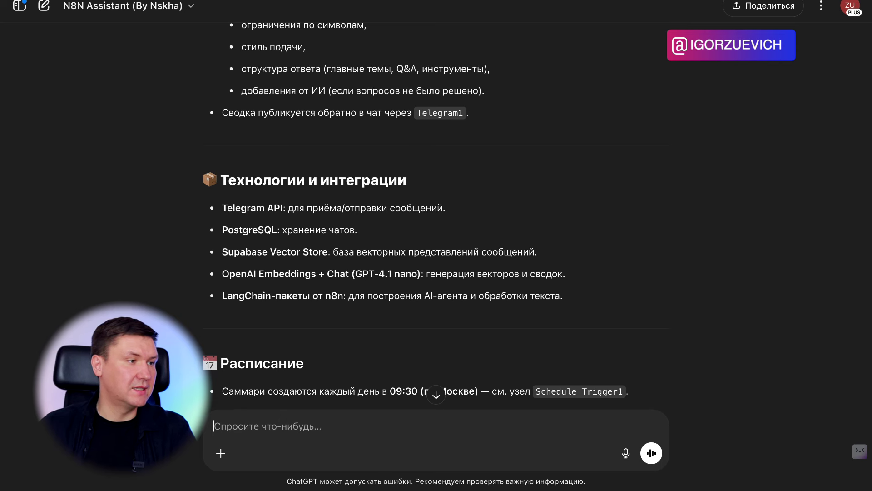
Switch to the n8n workflow to check the Telegram node in the ИТОГИ ДНЯ block, and return to the ChatGPT answer
click(358, 1)
scroll(579, 329, up, 1)
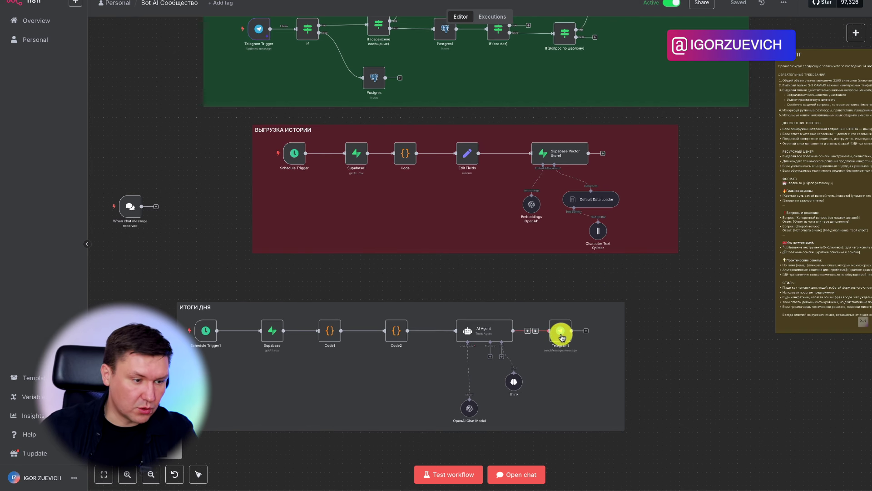
scroll(735, 400, down, 1)
scroll(652, 364, up, 6)
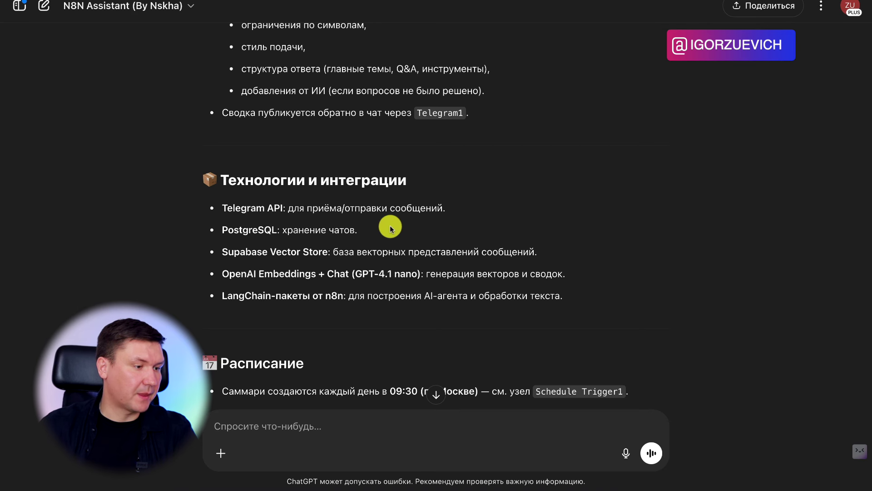
Read the "Расписание" and "Особенности" sections and the closing offer of the template explanation
scroll(390, 227, down, 5)
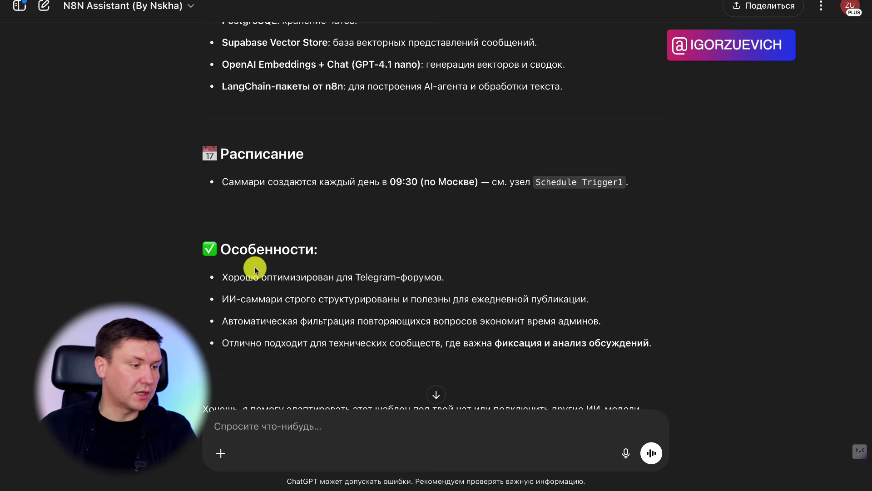
scroll(255, 269, down, 2)
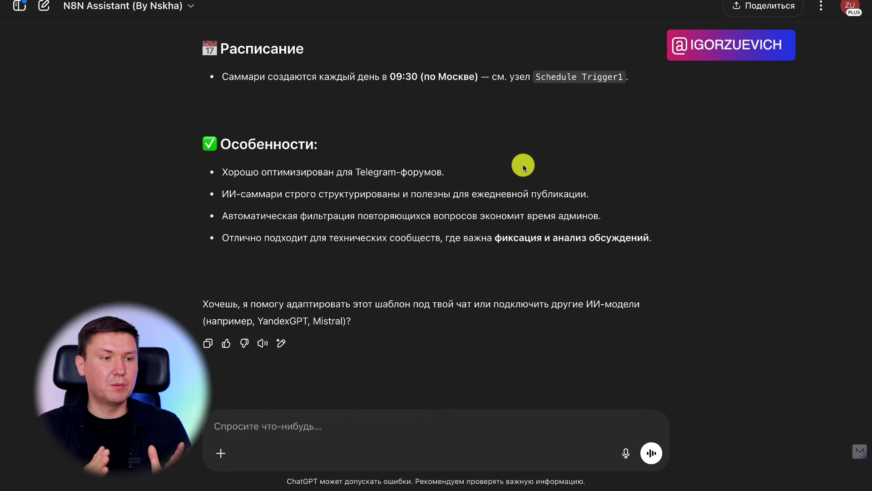
scroll(588, 140, up, 2)
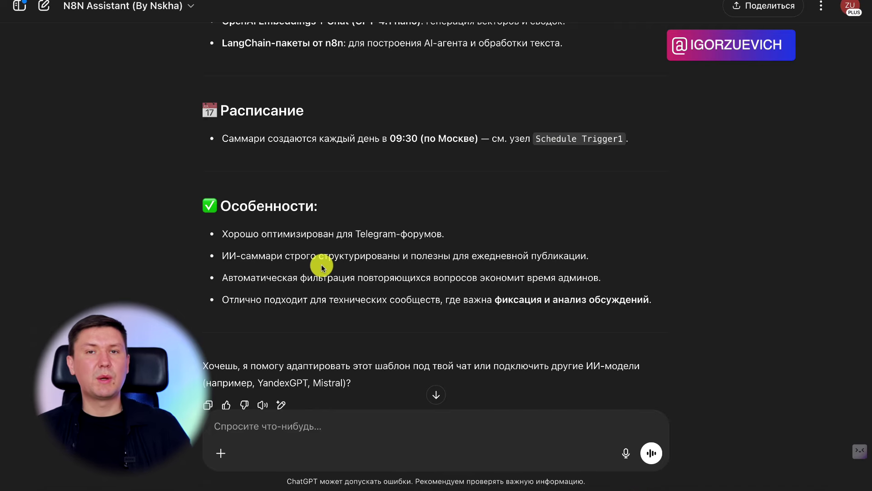
scroll(394, 264, down, 2)
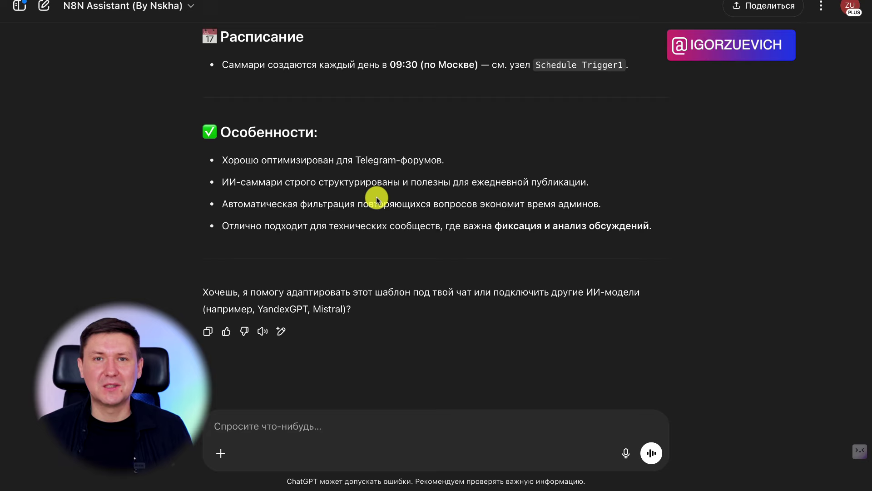
Send the message "Скажи как можно усилить этот шаблон и дать ему дополнительные возможности? Пока просто варианты."
text(Скажи как можно усилить этот шаблон и дать ему дополнительные возможности? Пока просто варианты.)
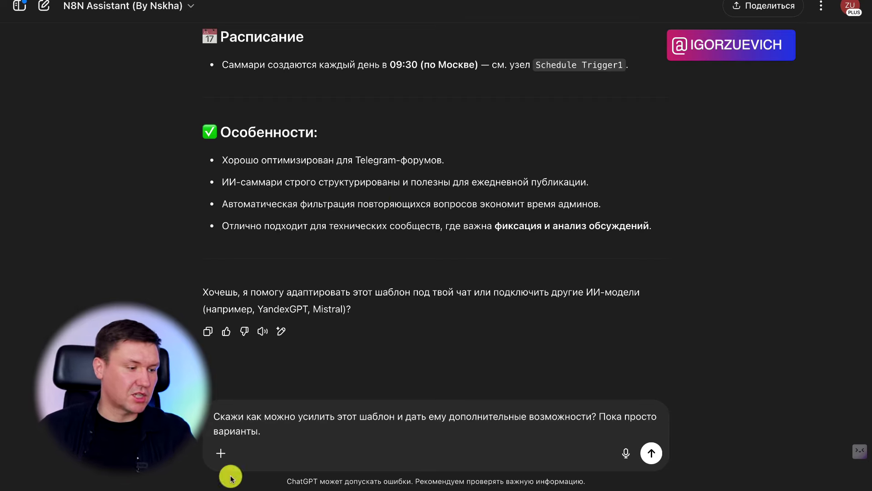
key(Return)
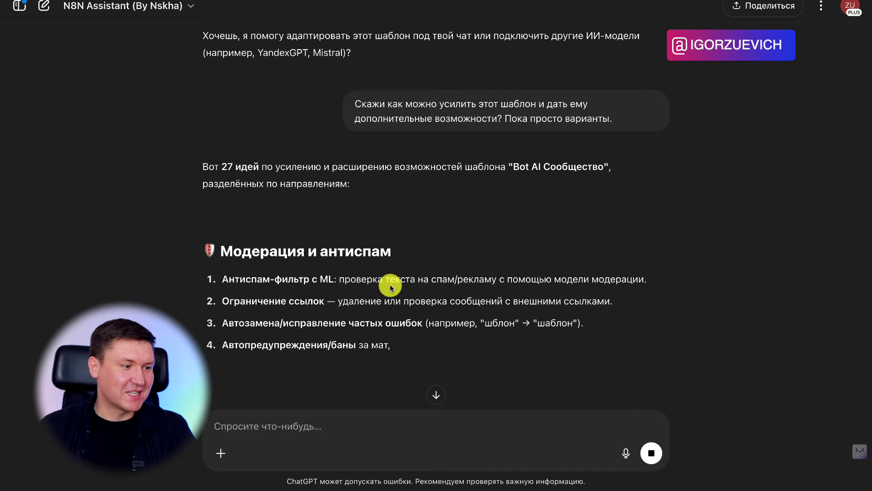
Read the "Модерация и антиспам" and "ИИ и автоматизация знаний" ideas in the answer about strengthening the template
scroll(375, 273, down, 2)
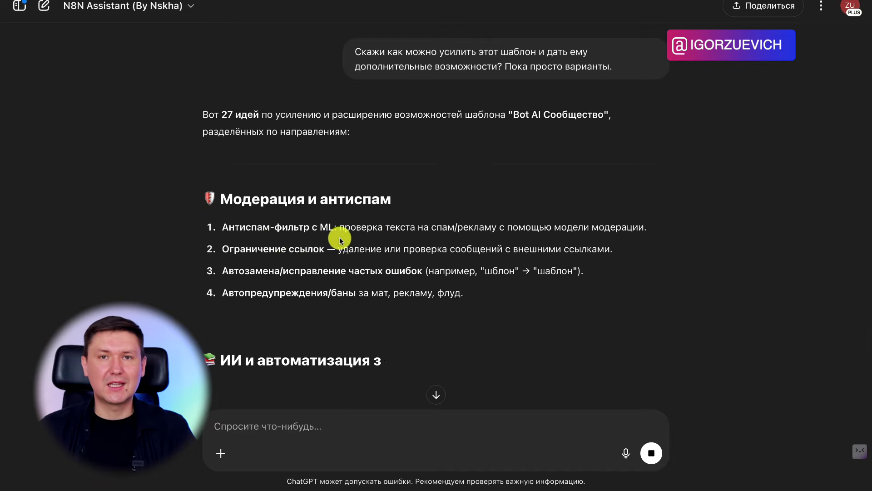
scroll(341, 240, down, 2)
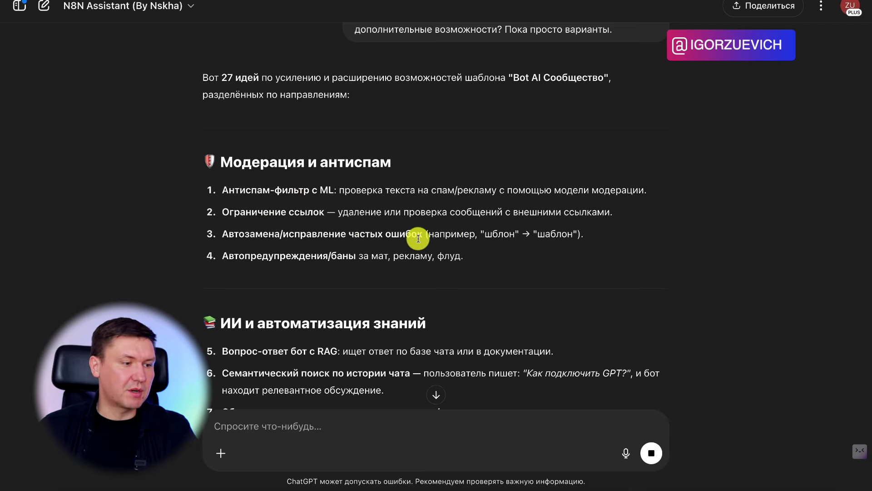
scroll(413, 232, down, 2)
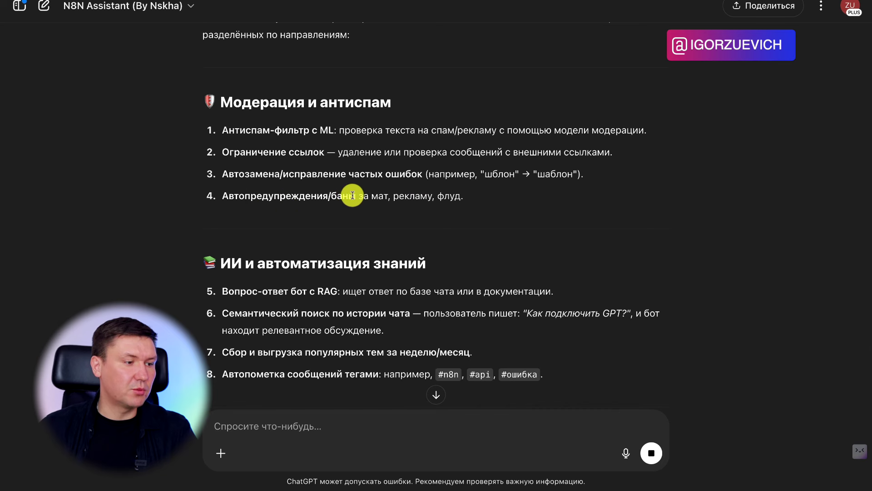
scroll(390, 200, down, 3)
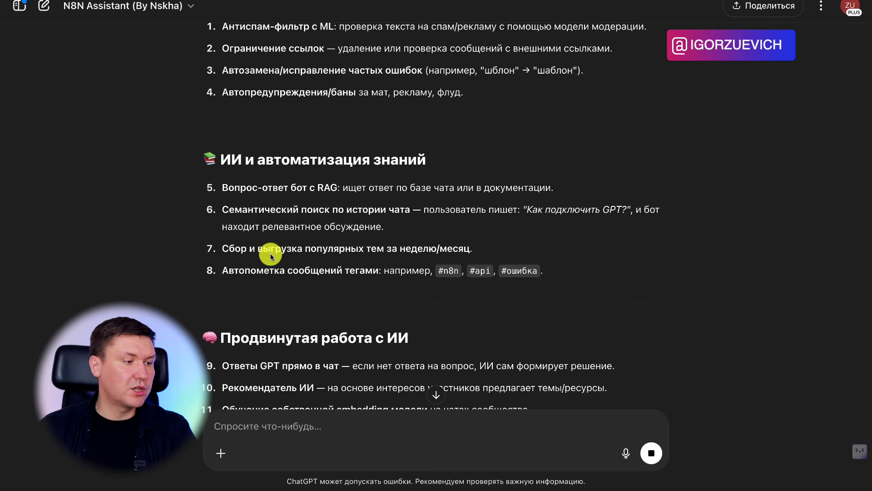
scroll(381, 262, down, 3)
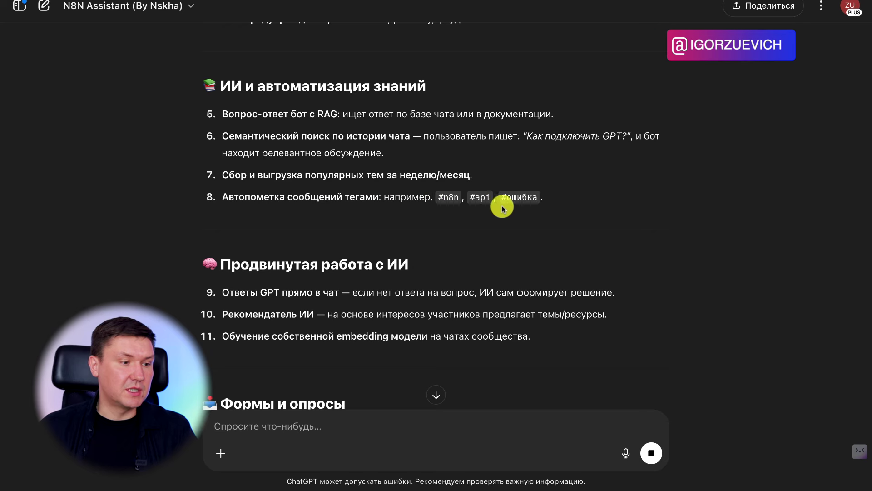
Read the "Продвинутая работа с ИИ" and "Формы и опросы" ideas in the answer
scroll(523, 208, down, 4)
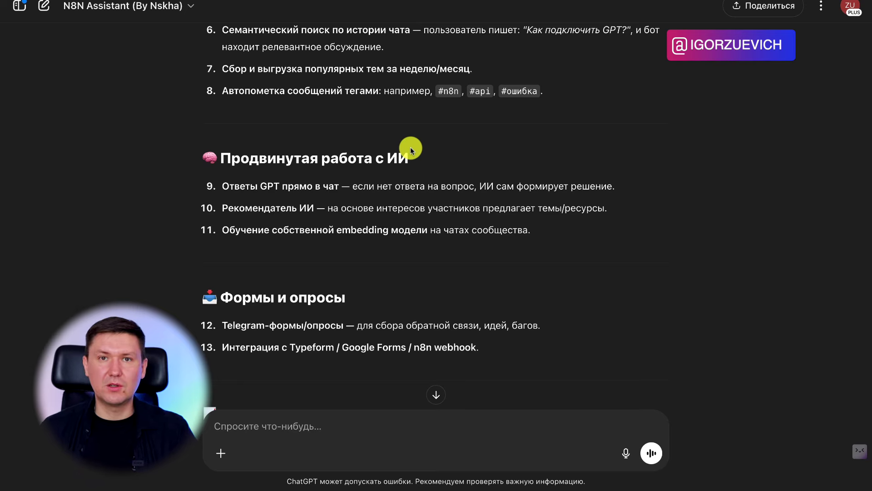
scroll(242, 167, down, 3)
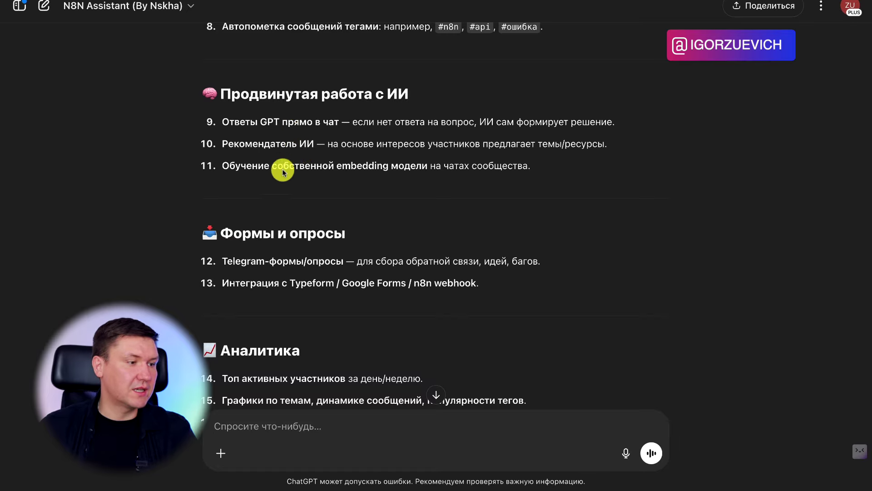
scroll(459, 177, down, 1)
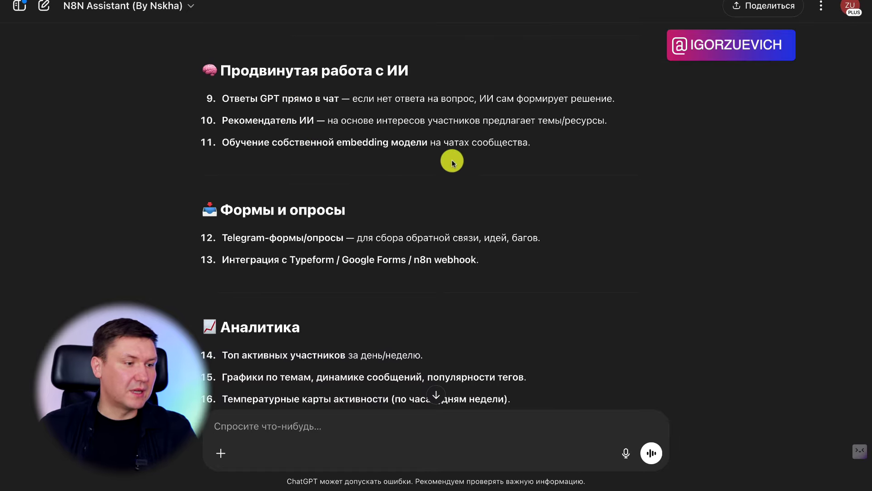
scroll(452, 162, down, 3)
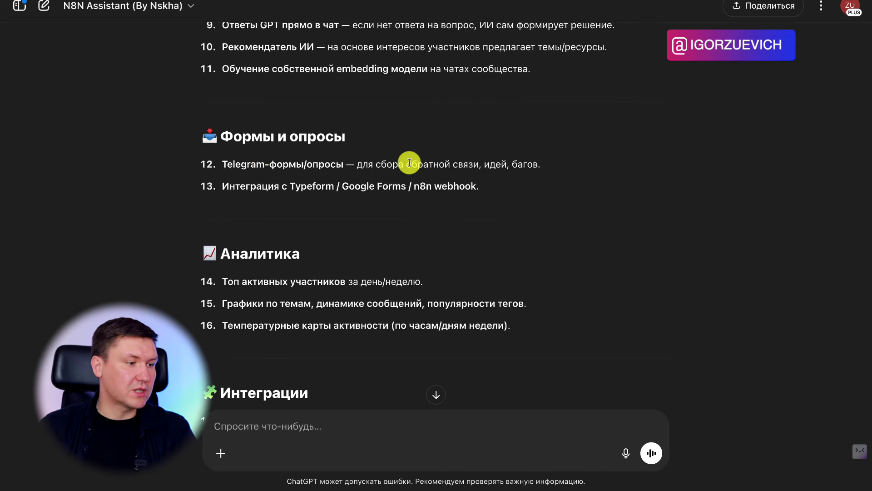
scroll(335, 195, down, 4)
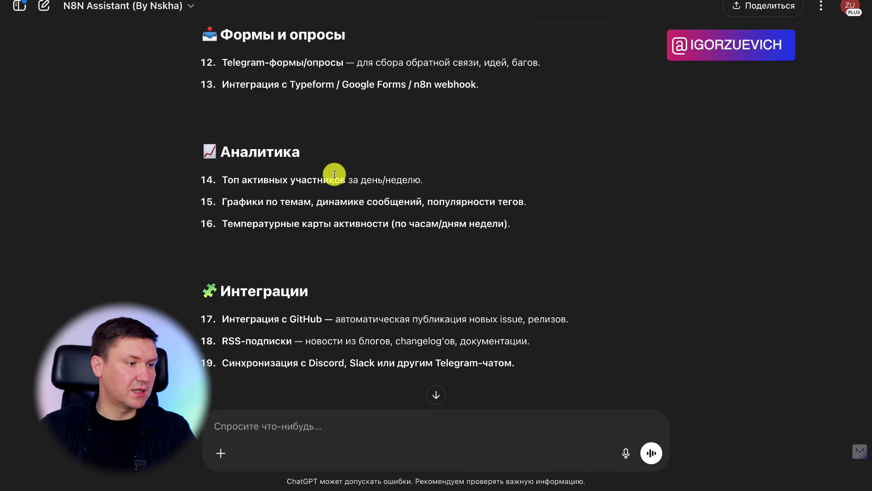
Examine the "Аналитика" ideas, highlighting the "Температурные карты активности" item
scroll(353, 168, down, 1)
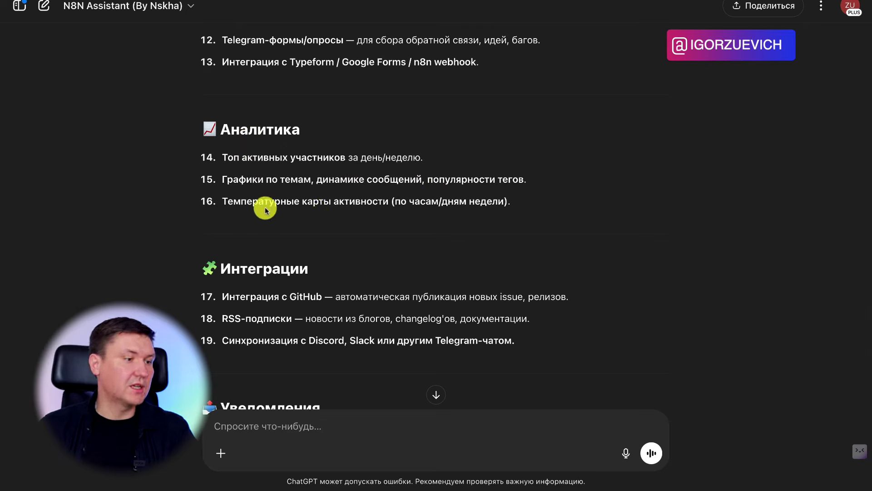
drag(246, 204, 340, 201)
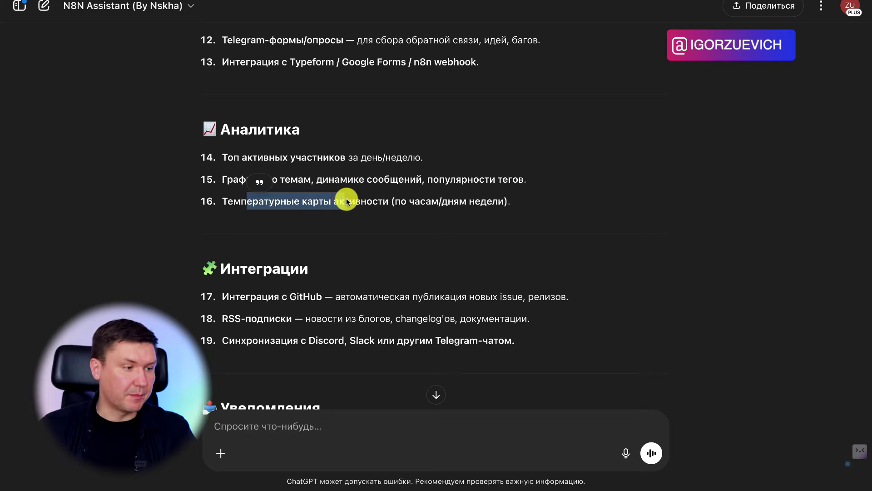
click(347, 202)
drag(223, 201, 363, 200)
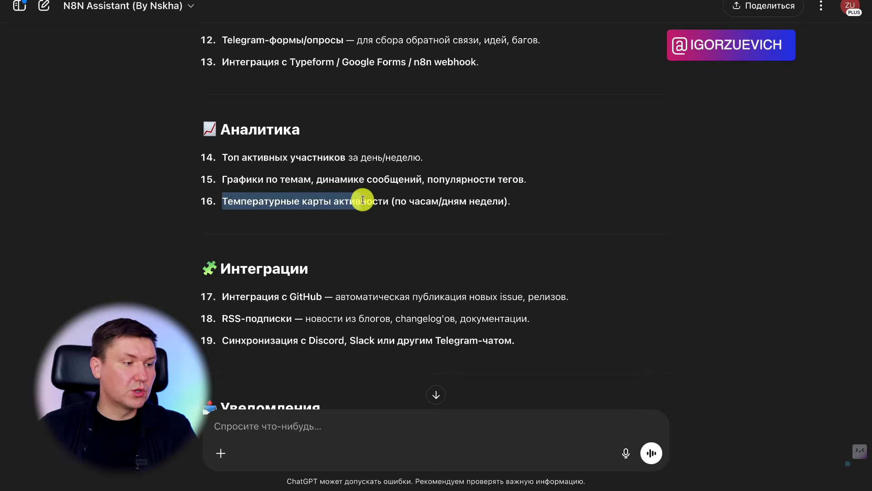
click(366, 200)
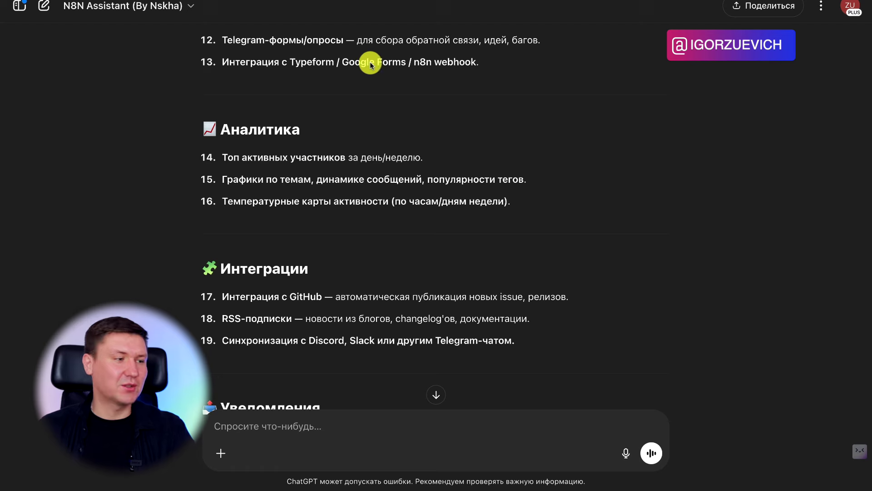
Read the remaining ideas from "Интеграции" through "Улучшение UX" and the closing offer of the answer
scroll(273, 159, down, 3)
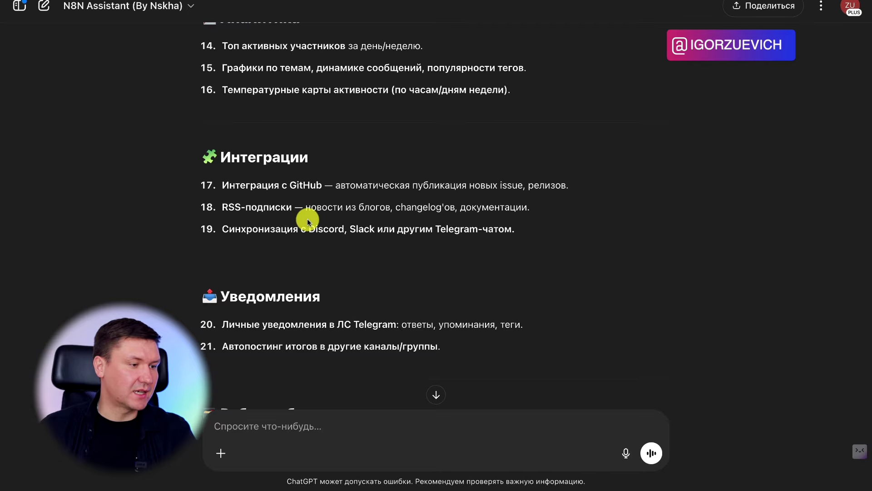
scroll(307, 221, down, 1)
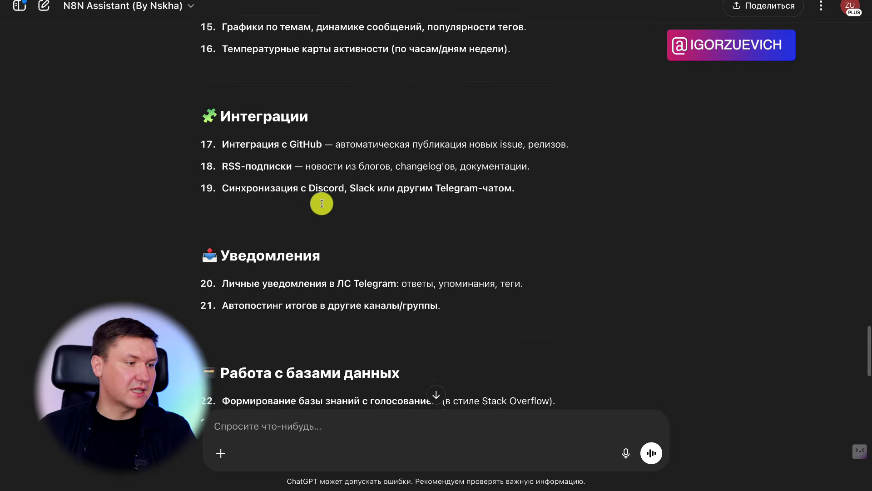
scroll(321, 204, down, 1)
scroll(288, 226, down, 1)
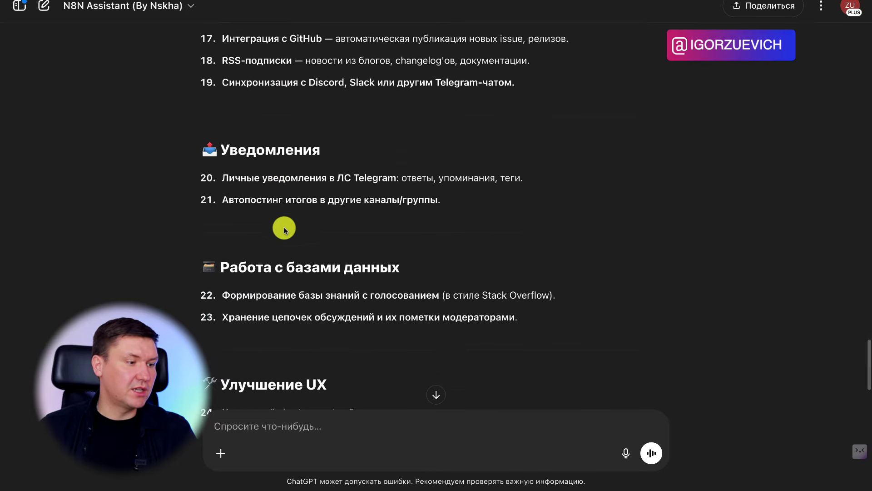
scroll(292, 265, down, 2)
scroll(261, 269, down, 4)
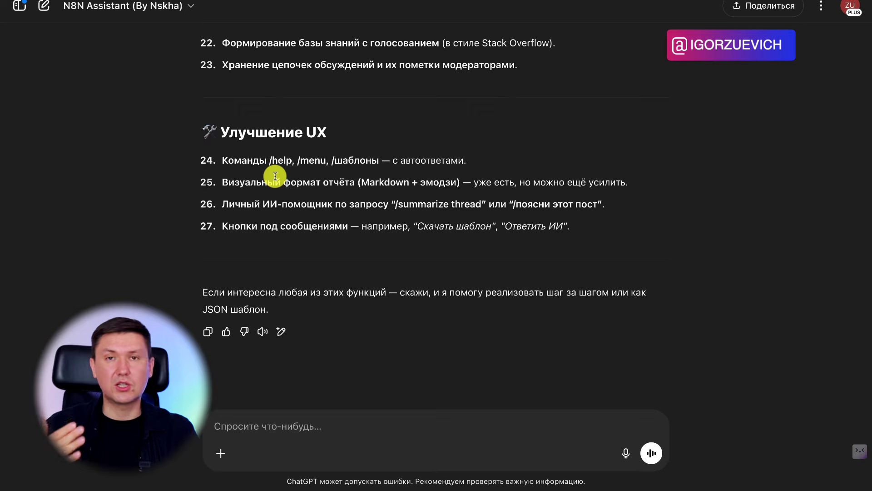
Send the message "Ок, скажи правильно ли собран этот шаблон и что в нём можно подкорректировать, чтобы он работал эффективней?"
click(274, 427)
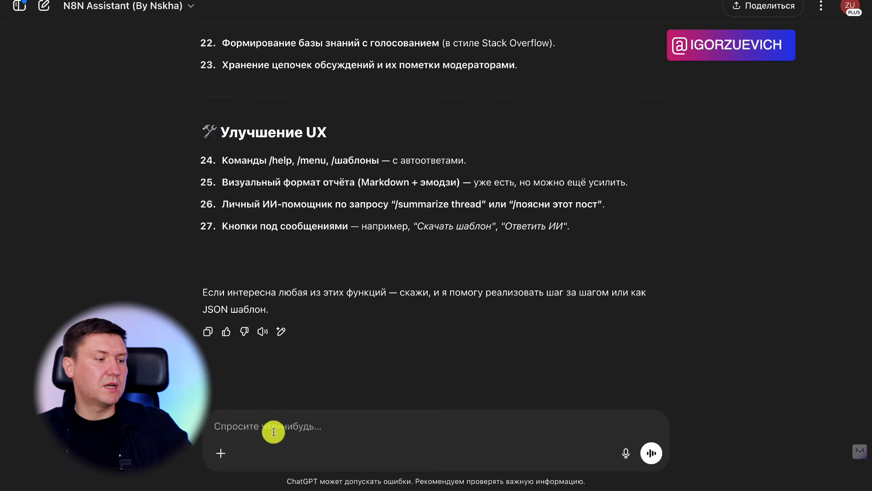
text(Ок, скажи правильно ли собран этот шаблон и что в нём можно подкорректировать, чтобы он работал эффективней?)
key(Return)
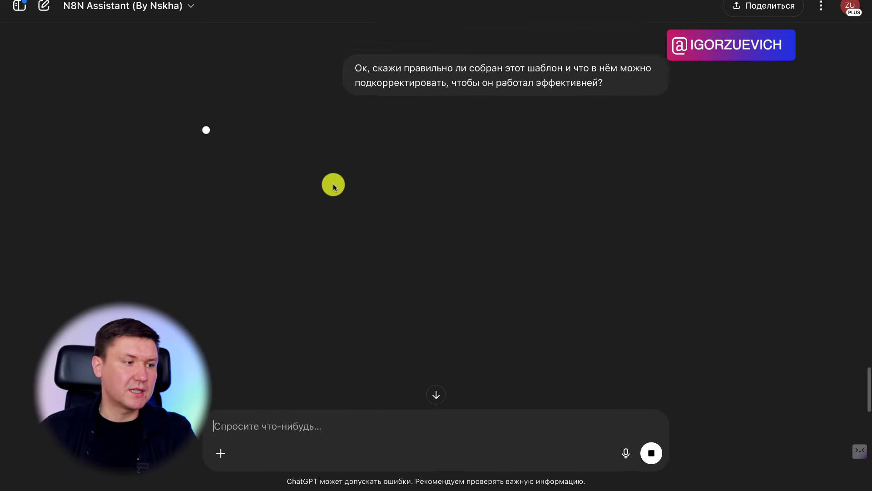
Review the introduction and the "Что сделано правильно" table in the new answer about the template's correctness
scroll(333, 183, up, 3)
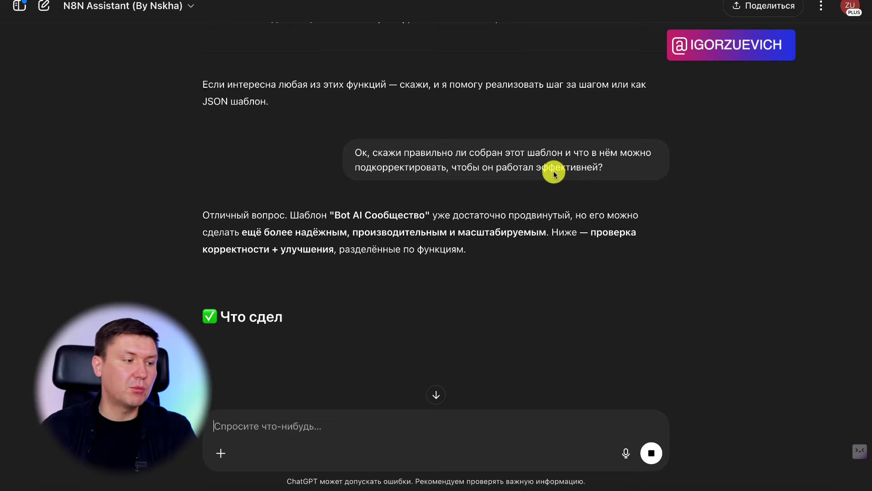
scroll(290, 239, down, 1)
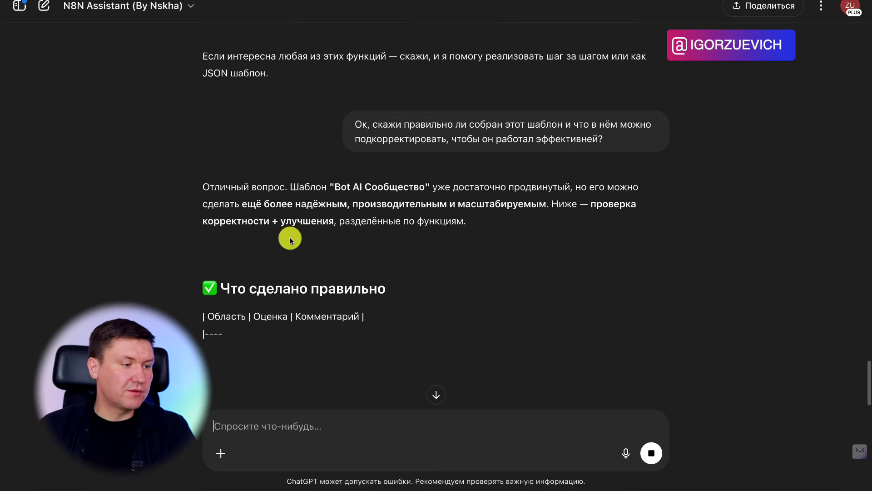
scroll(318, 227, down, 1)
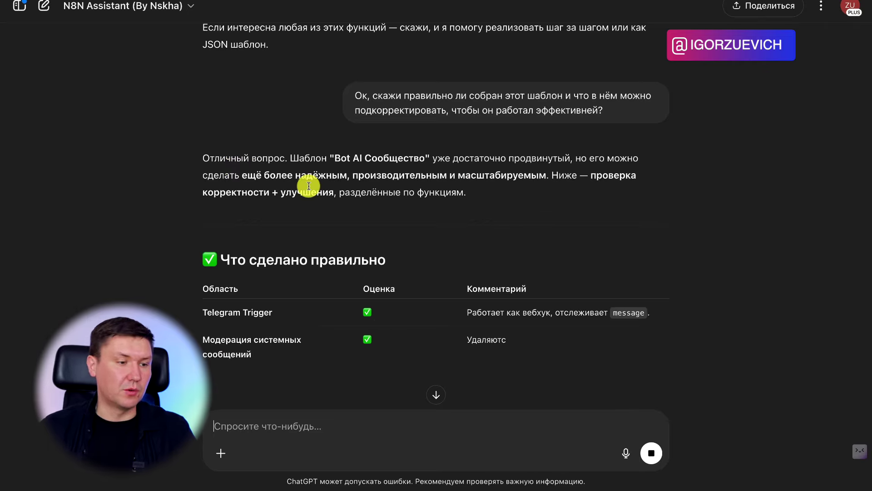
scroll(409, 186, down, 3)
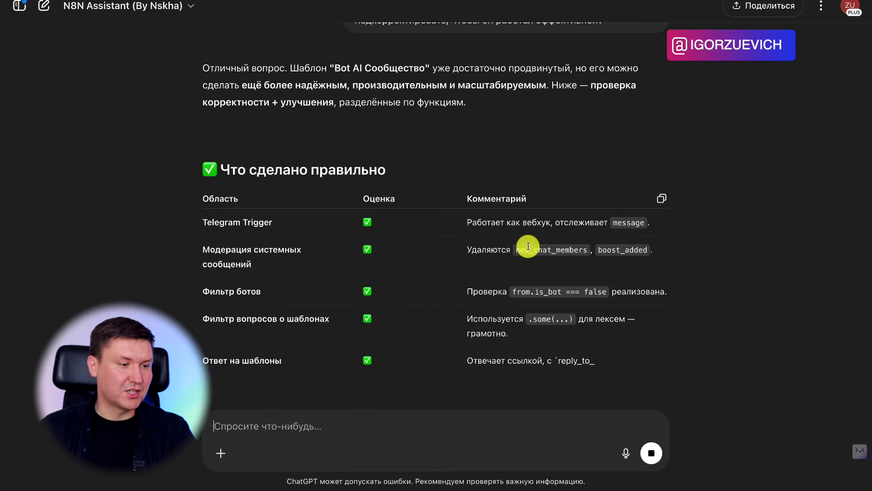
scroll(272, 295, down, 2)
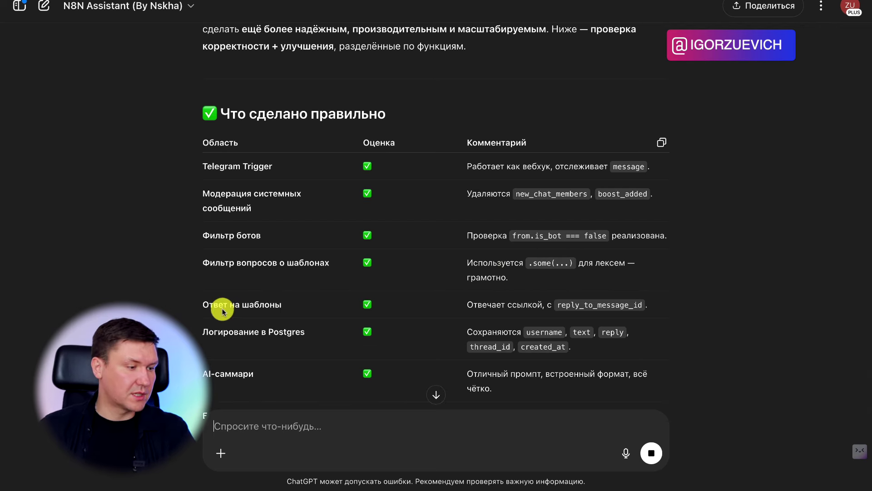
scroll(275, 303, down, 3)
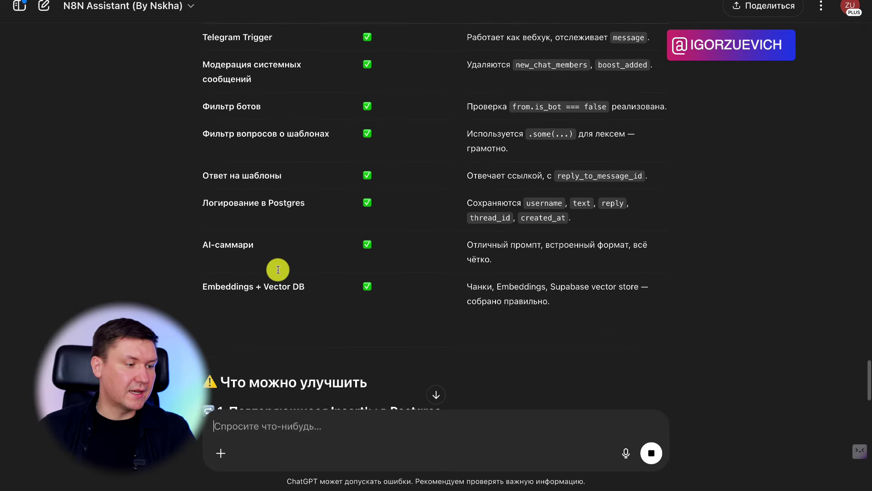
scroll(551, 229, down, 2)
scroll(552, 232, up, 3)
scroll(552, 231, up, 1)
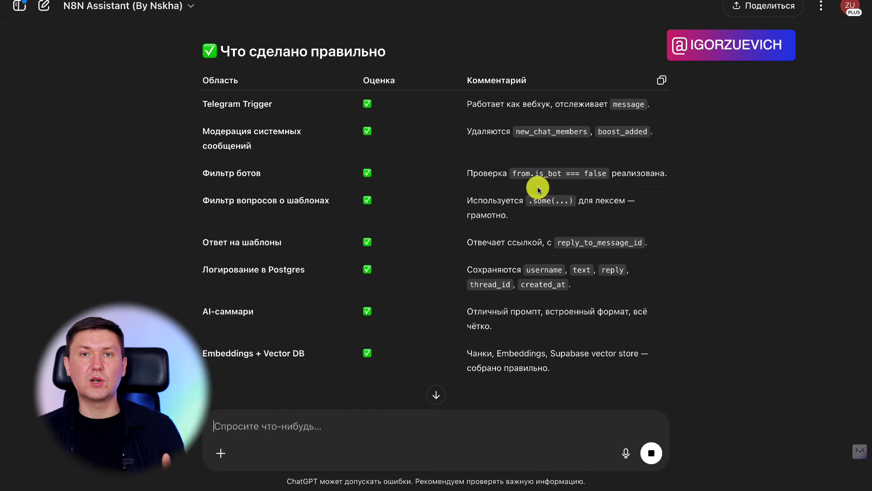
Go to the "Что можно улучшить" section and highlight its first point, "Повторяющиеся Insert'ы в Postgres"
scroll(460, 200, down, 7)
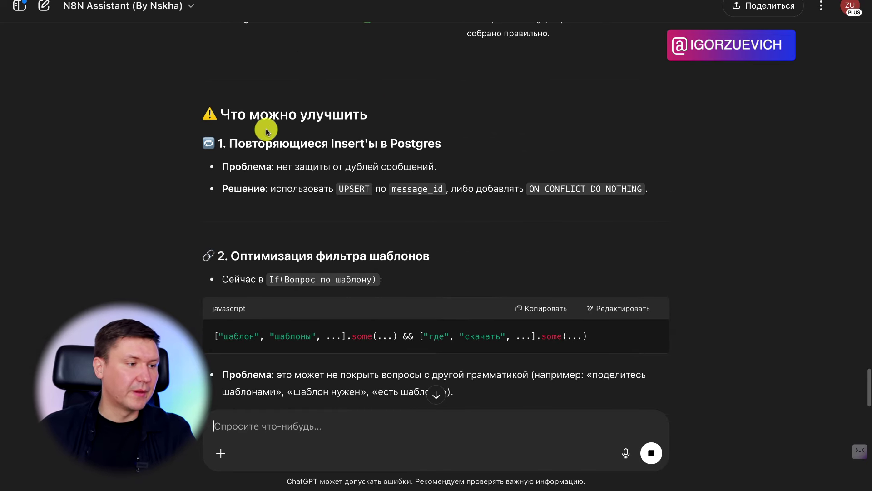
drag(247, 114, 344, 108)
drag(230, 145, 397, 136)
click(323, 153)
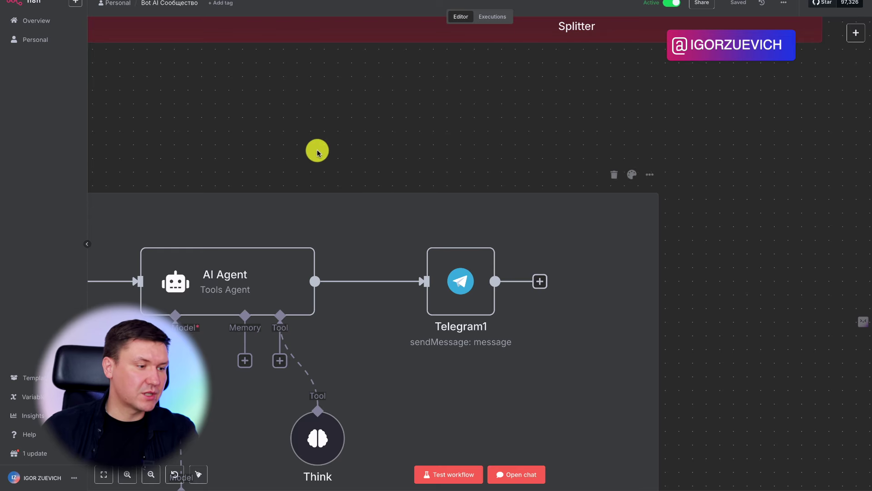
Inspect the ИТОГИ ДНЯ, ВЫГРУЗКА ИСТОРИИ and ЧАТ blocks in the n8n workflow, and return to the ChatGPT answer
scroll(317, 150, down, 5)
scroll(318, 150, down, 3)
scroll(620, 267, down, 1)
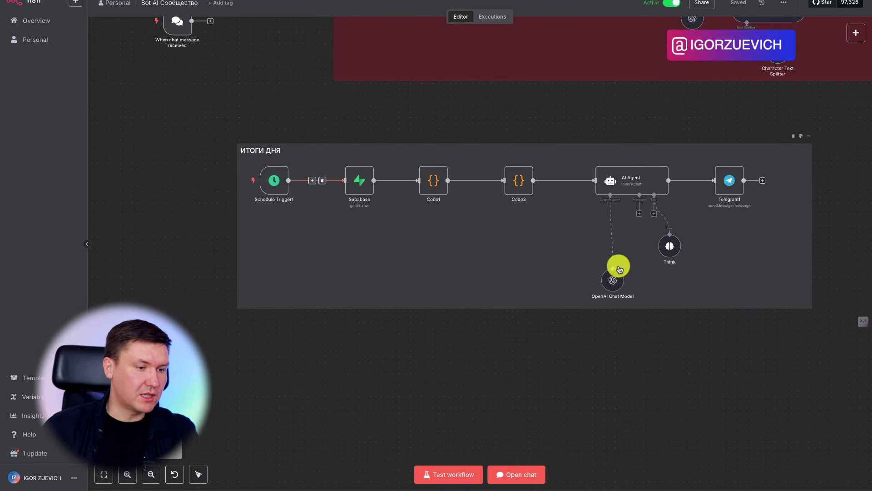
scroll(399, 146, up, 3)
scroll(400, 148, up, 4)
scroll(400, 146, up, 2)
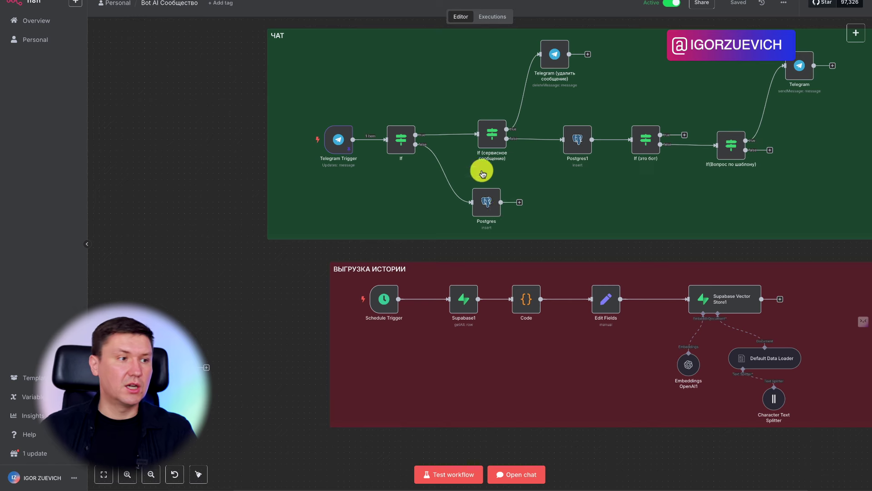
key(alt+Tab)
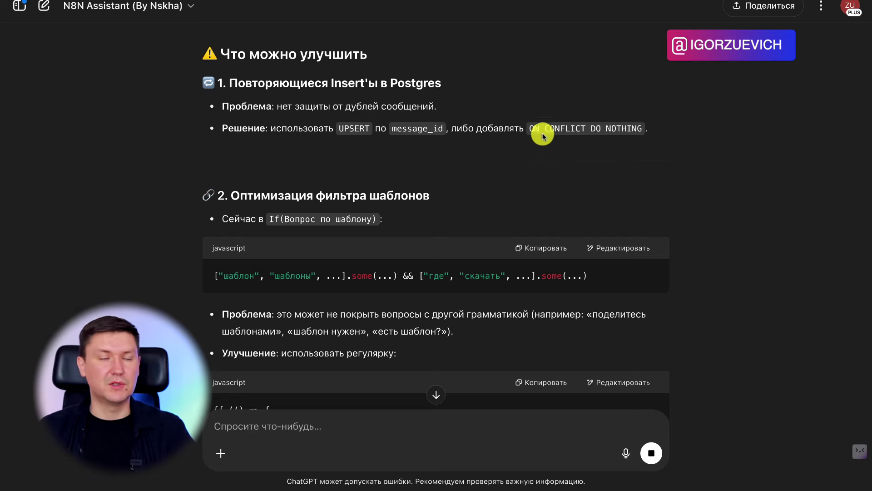
Read the "Оптимизация фильтра шаблонов" point, highlighting the problem description about questions with different grammar
scroll(272, 191, down, 1)
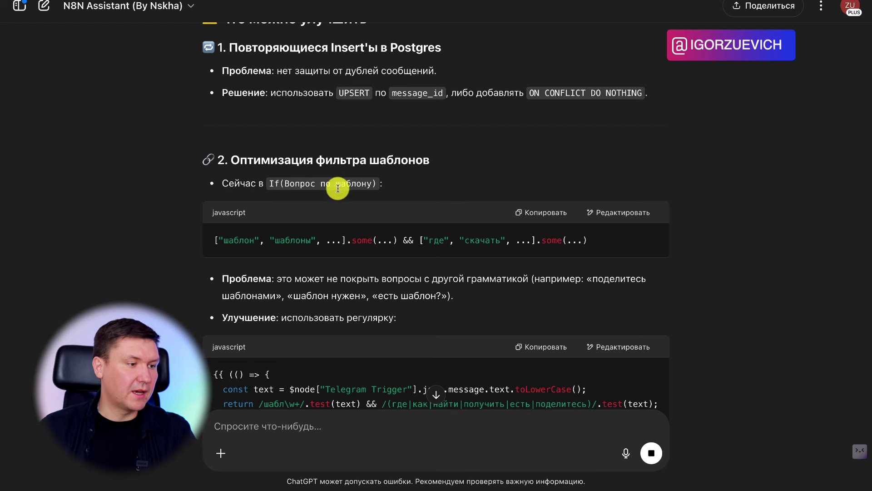
scroll(249, 254, down, 1)
drag(255, 240, 450, 244)
click(463, 244)
drag(529, 245, 493, 243)
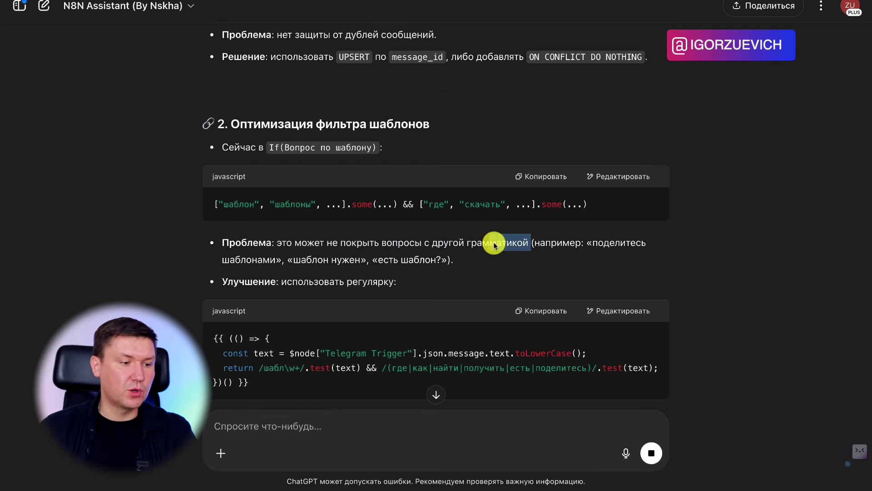
click(637, 246)
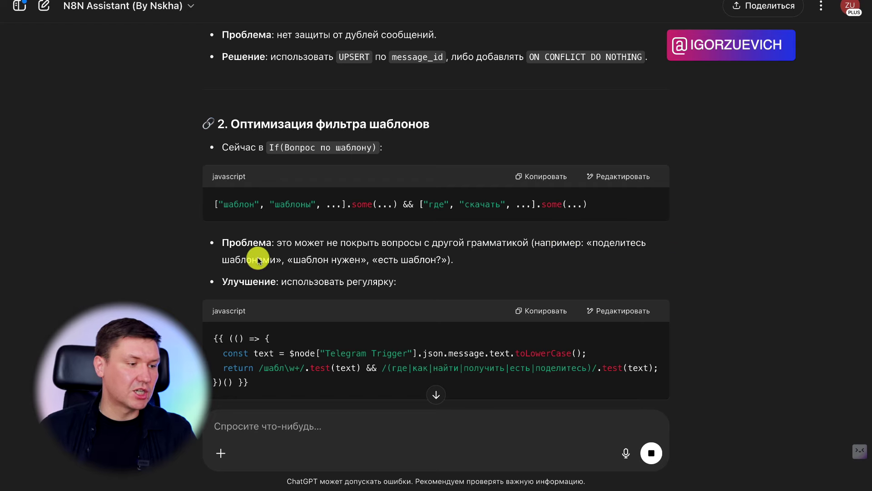
Highlight the example questions and the regex improvement in the "Оптимизация фильтра шаблонов" point, dismissing the GPT rating prompt
drag(254, 257, 335, 258)
click(379, 258)
scroll(407, 259, down, 1)
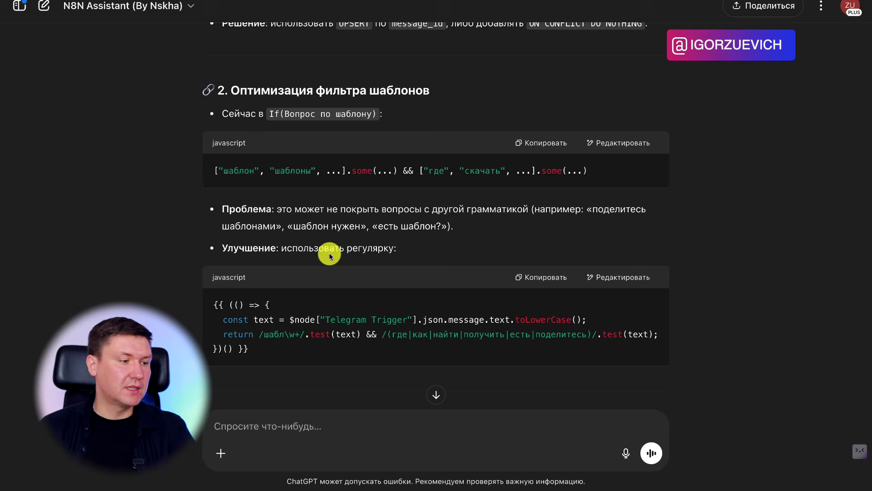
scroll(331, 258, down, 3)
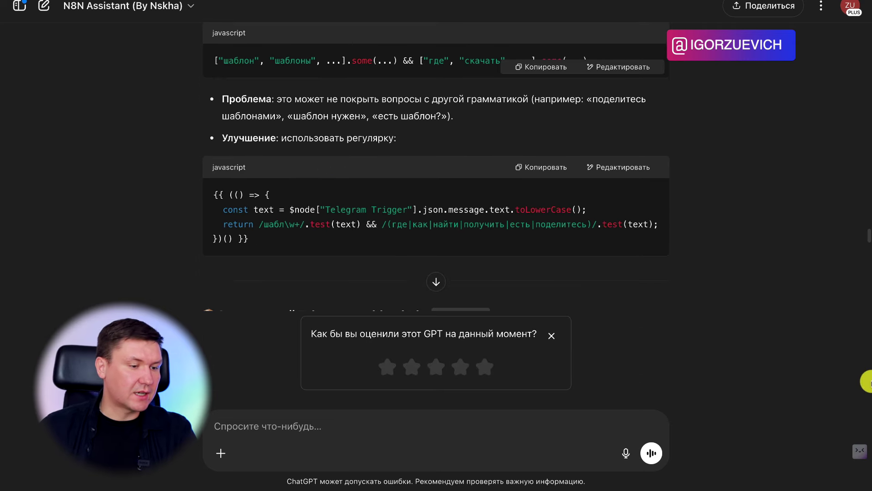
click(551, 335)
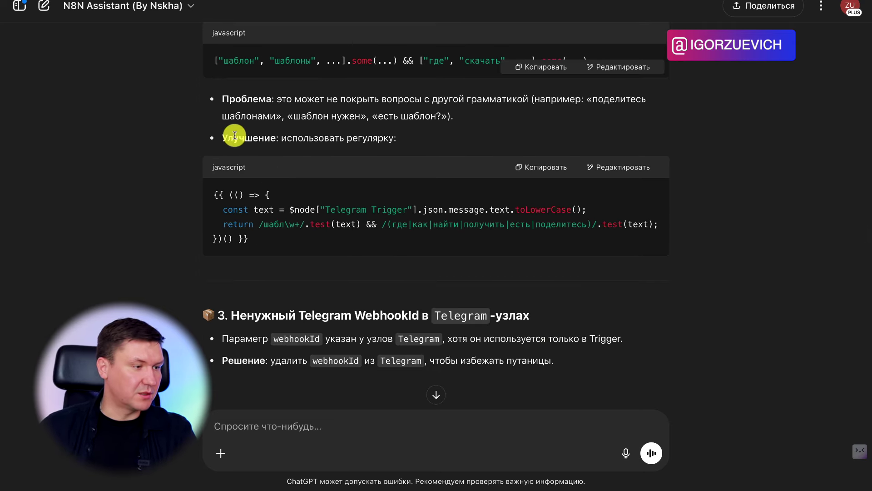
drag(235, 135, 374, 135)
click(387, 135)
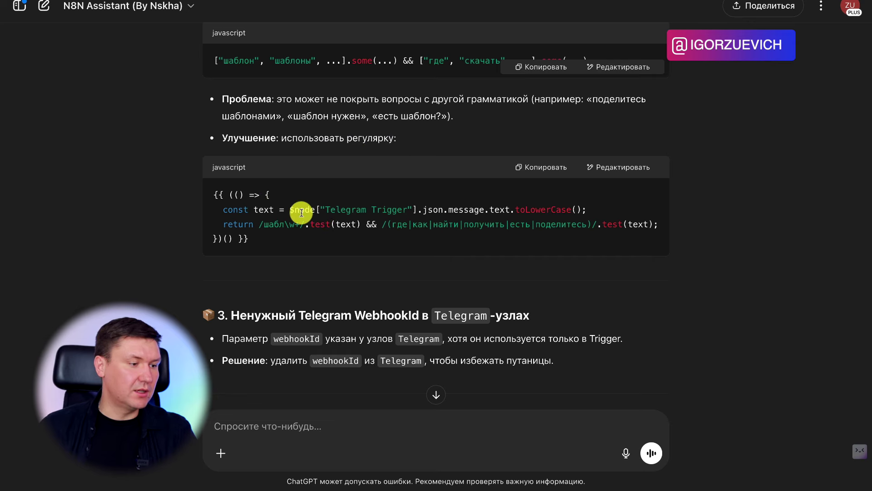
scroll(301, 212, down, 1)
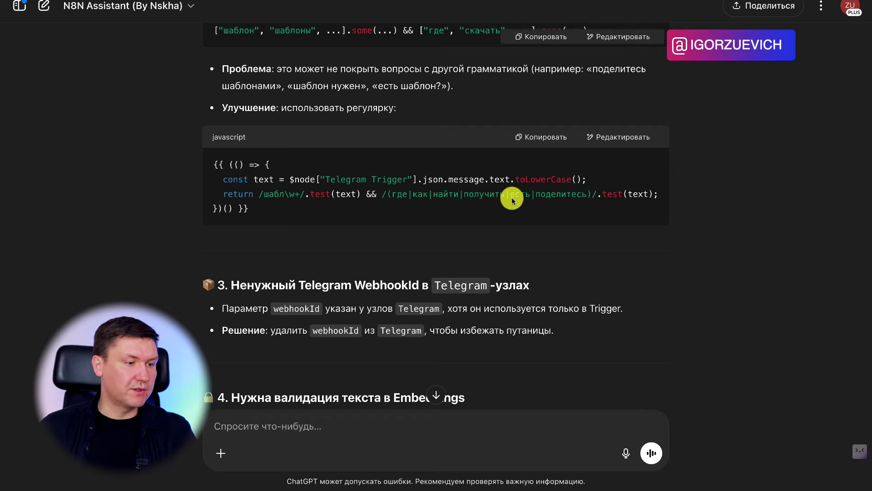
Read the point about the unneeded Telegram webhookId, inspect the webhook URLs of n8n's Telegram Trigger node, and return to the ChatGPT answer
scroll(499, 211, down, 2)
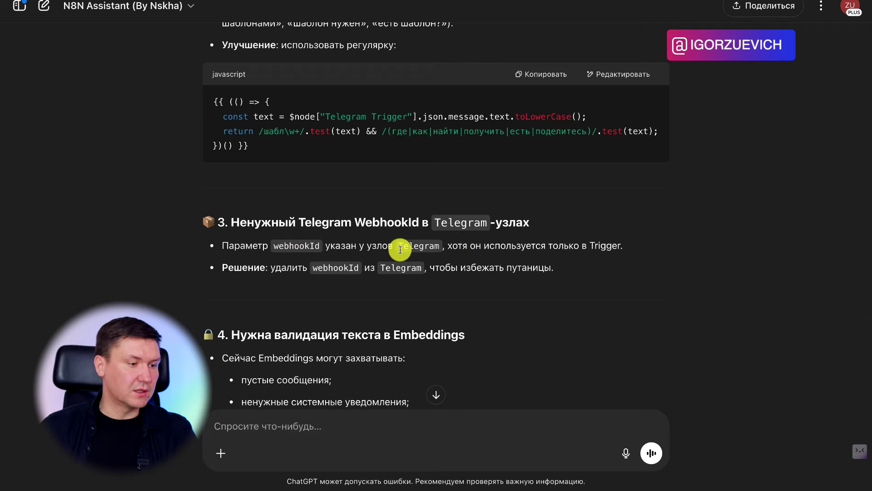
scroll(564, 250, down, 1)
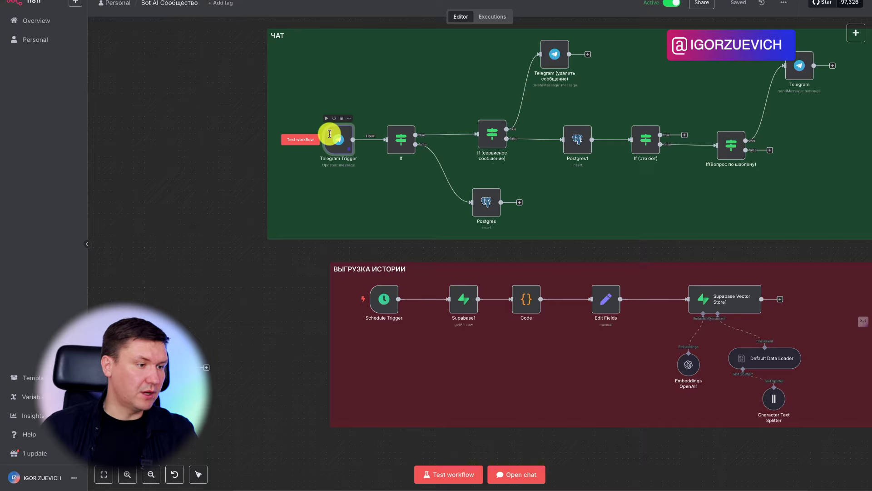
double_click(330, 134)
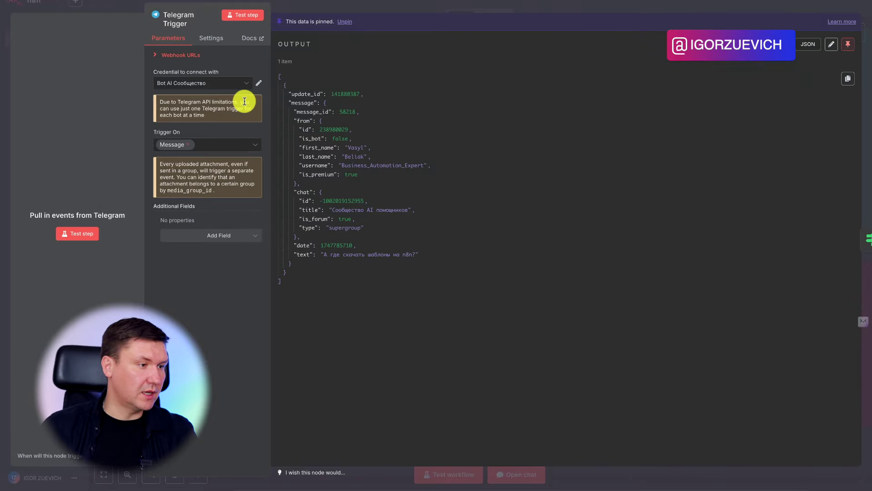
click(182, 53)
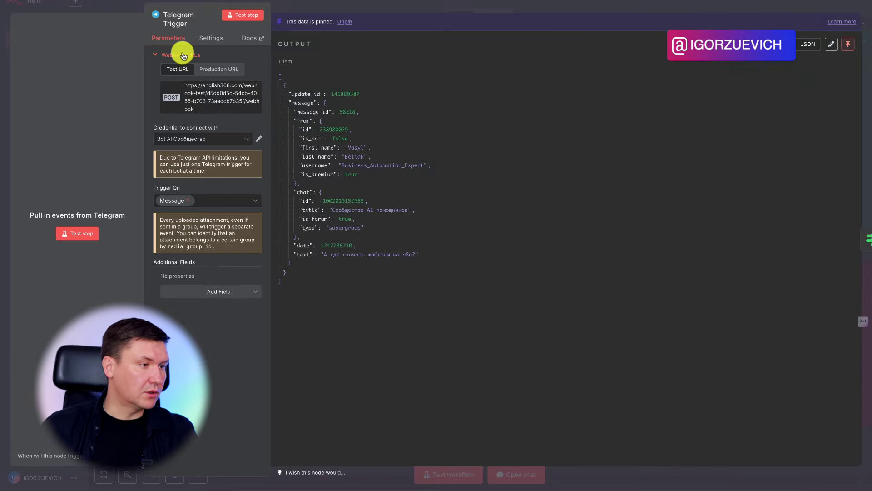
click(177, 54)
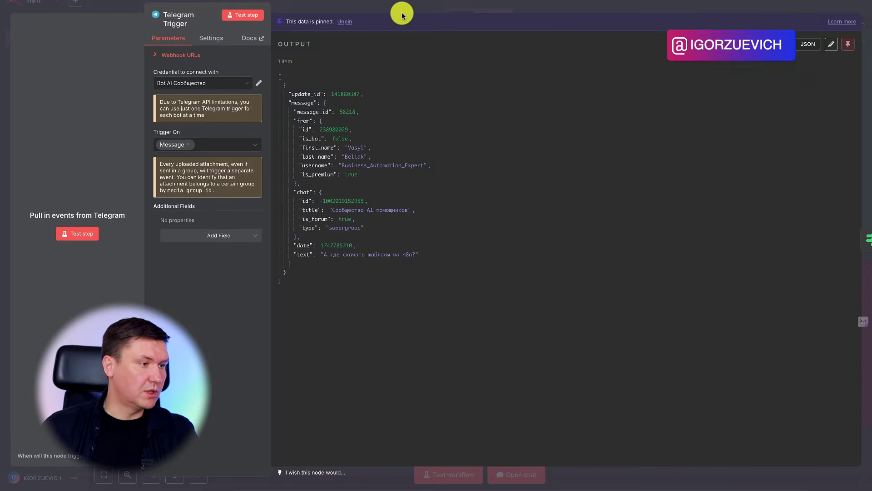
click(393, 5)
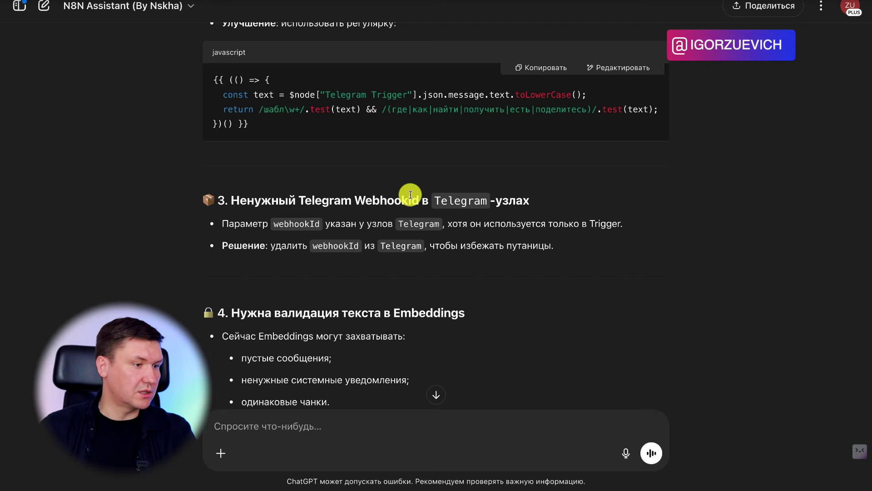
Read the "Нужна валидация текста в Embeddings" point, highlighting the unwanted content it lists and the suggestion to add a filter
scroll(326, 231, down, 4)
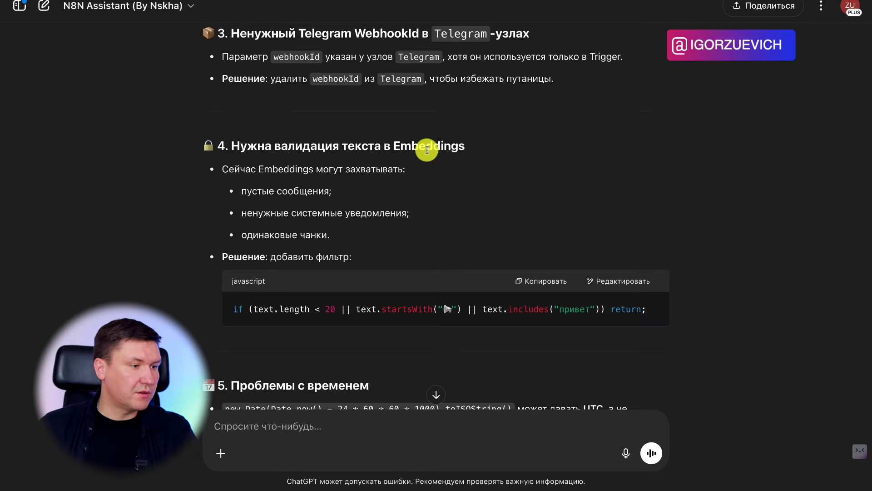
scroll(271, 257, down, 1)
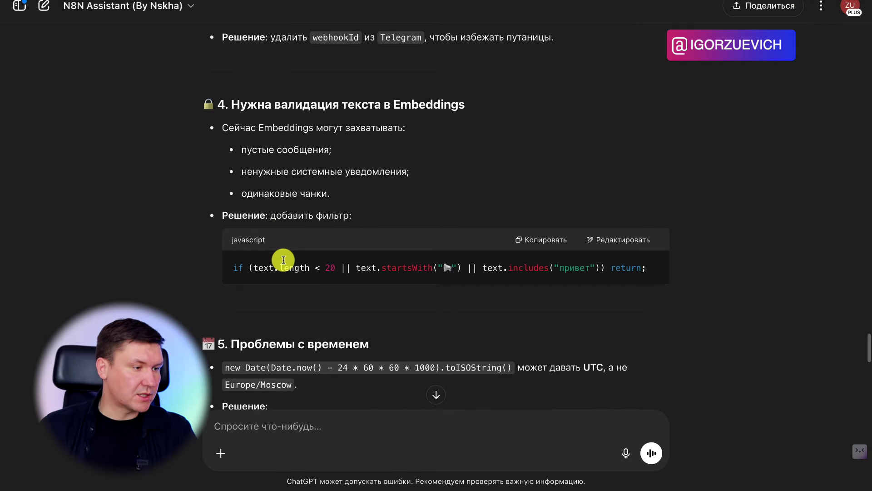
drag(249, 128, 370, 126)
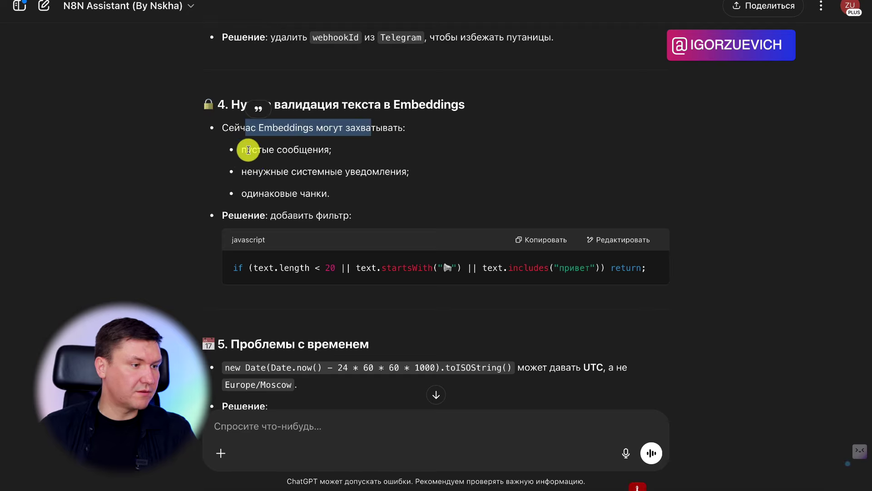
drag(247, 150, 344, 173)
drag(258, 193, 303, 190)
click(308, 210)
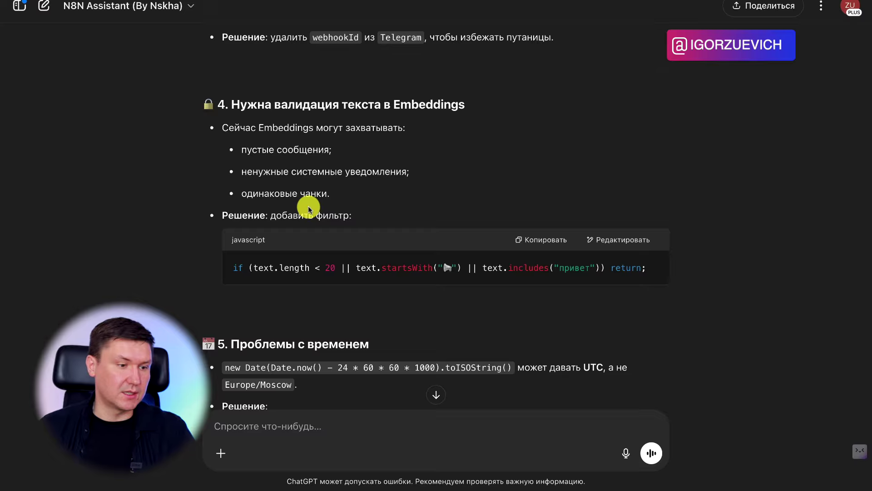
double_click(309, 209)
scroll(343, 209, down, 3)
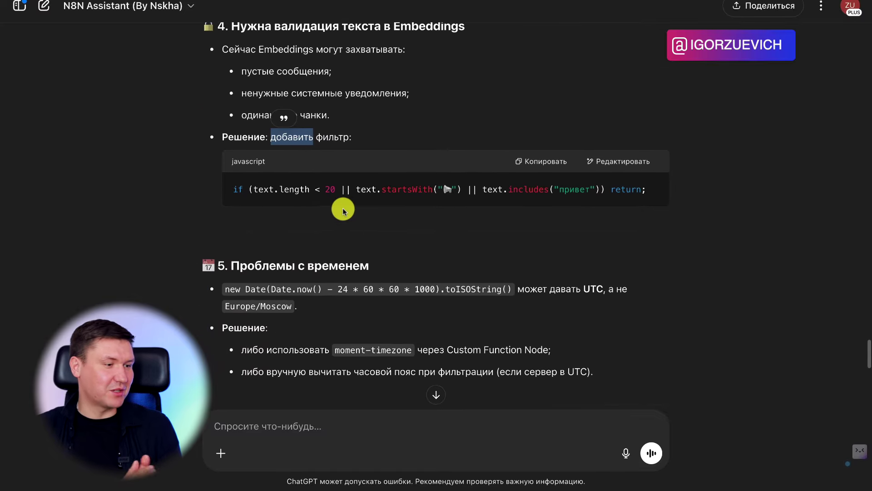
Skim the remaining improvement points down to the "Вывод" section and return to the point about AI Agent output length
scroll(343, 210, down, 6)
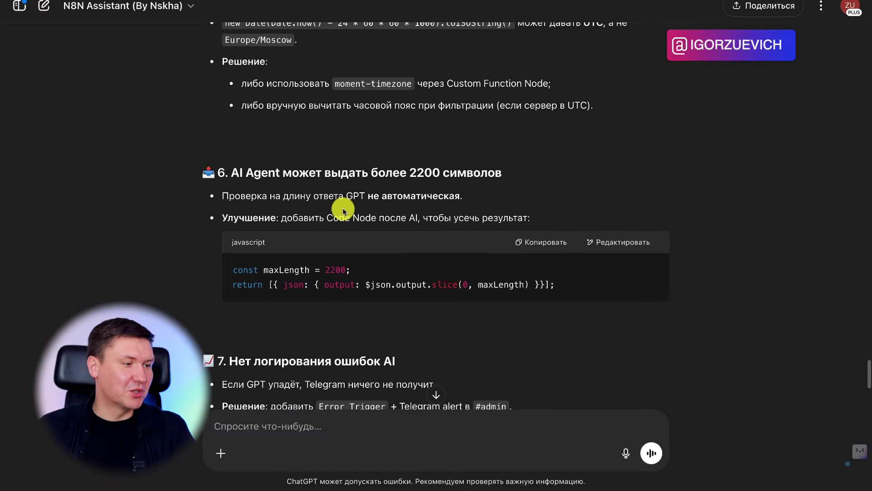
scroll(344, 210, down, 9)
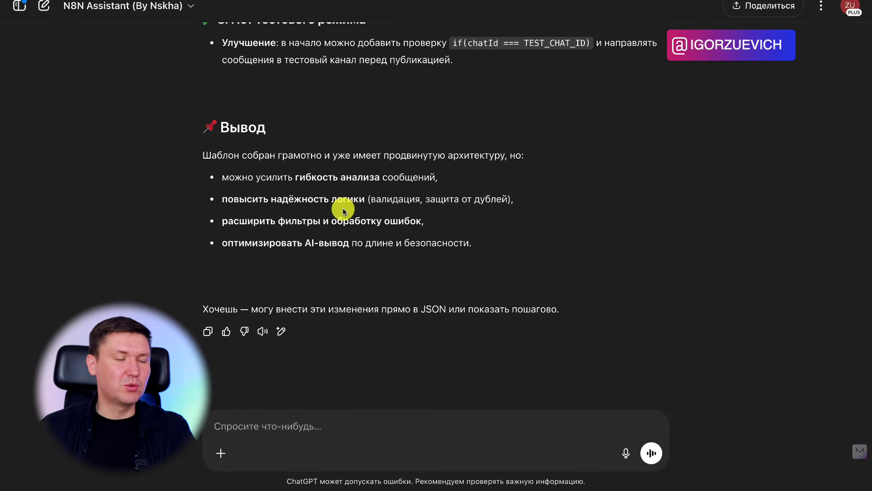
scroll(355, 209, up, 10)
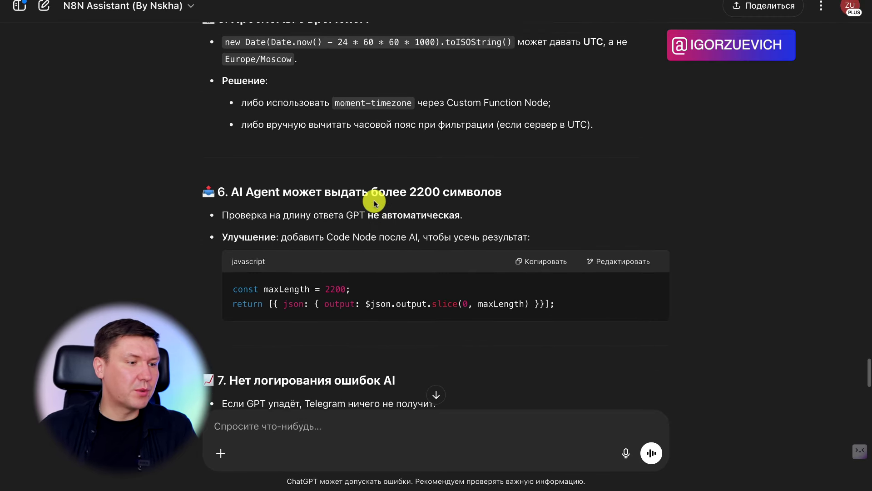
Highlight the "AI Agent может выдать более 2200 символов" heading and its suggestion to add a Code Node that trims the result
scroll(695, 206, down, 2)
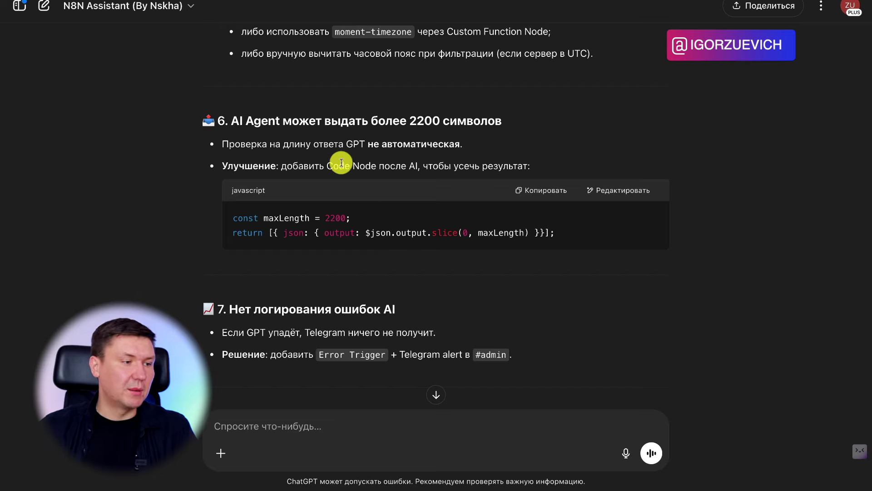
drag(292, 120, 452, 118)
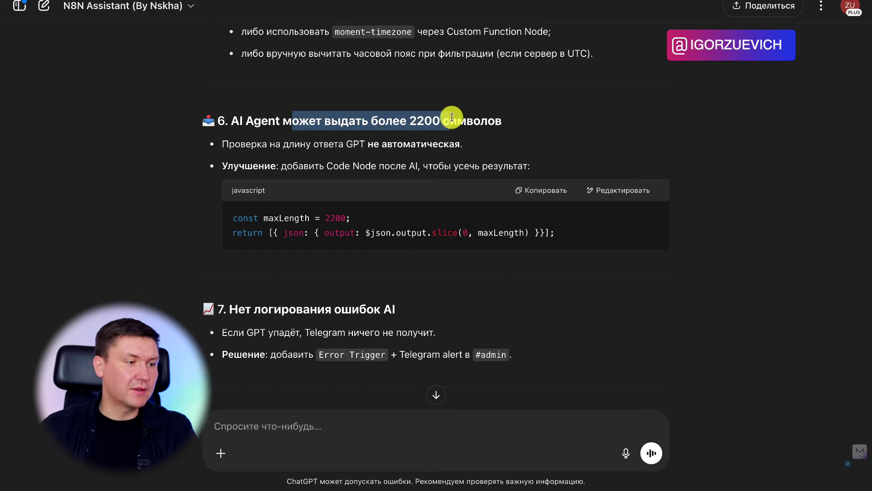
click(469, 119)
drag(246, 143, 323, 143)
drag(252, 166, 428, 165)
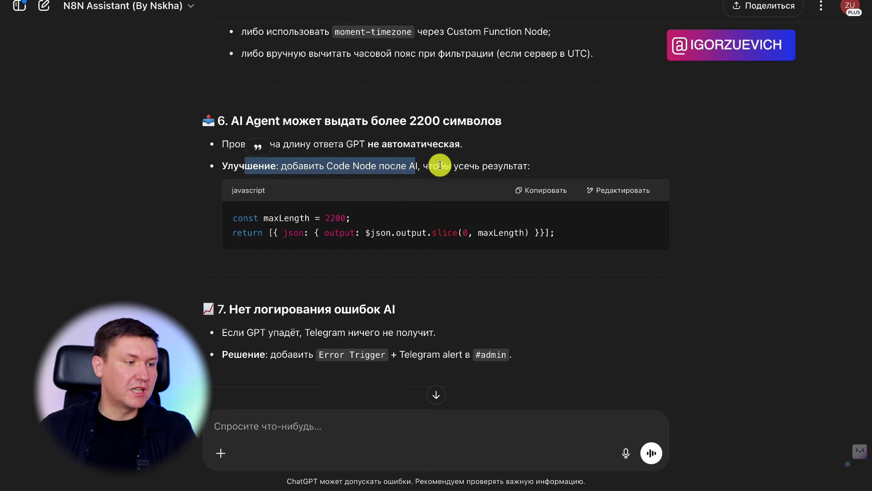
click(448, 166)
drag(509, 167, 428, 172)
click(497, 167)
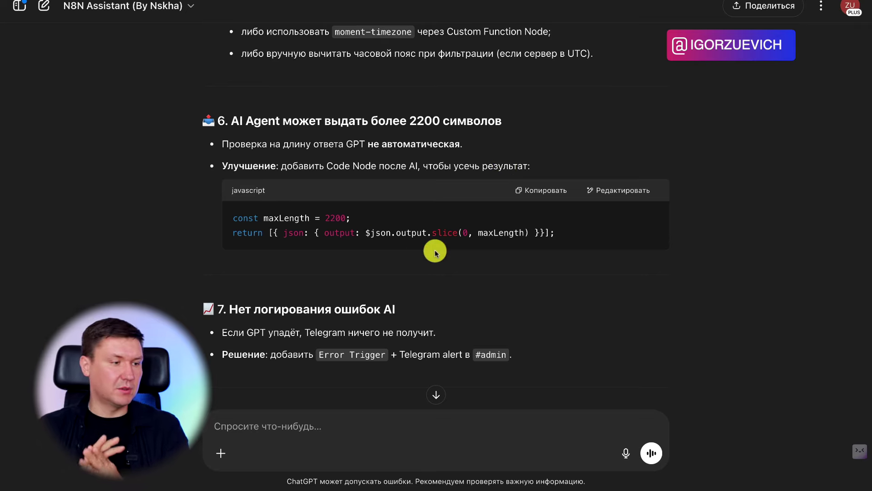
Read the "Нет логирования ошибок AI" point and highlight the suggested Error Trigger
scroll(394, 260, down, 2)
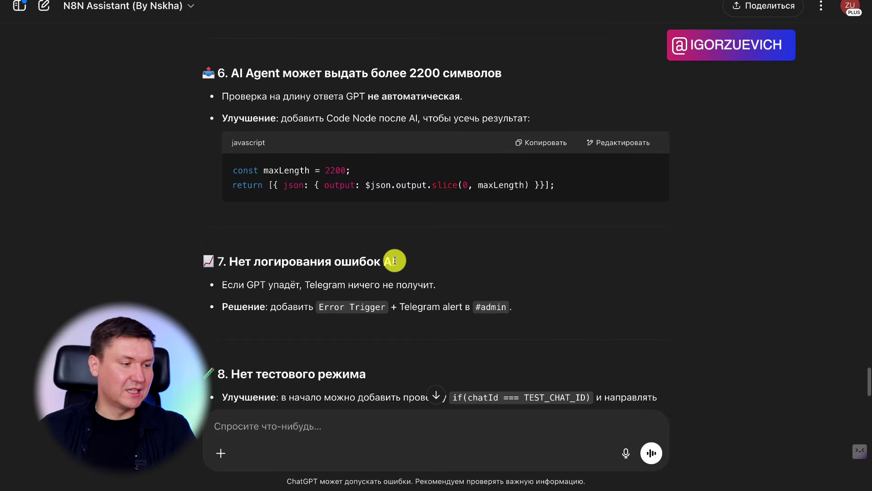
scroll(343, 285, up, 5)
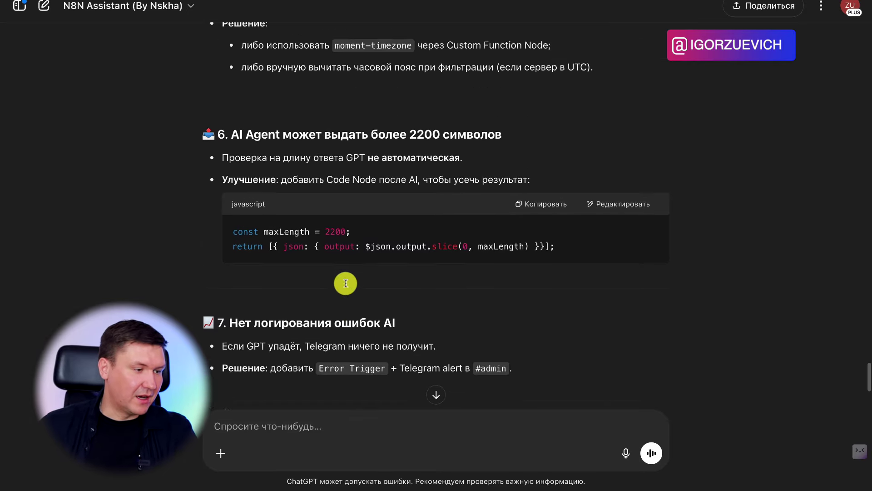
scroll(346, 283, down, 7)
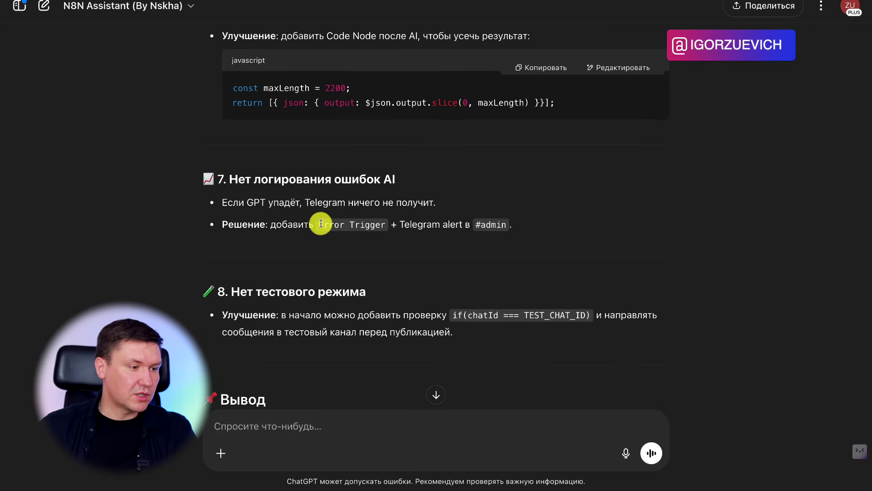
drag(320, 226, 370, 232)
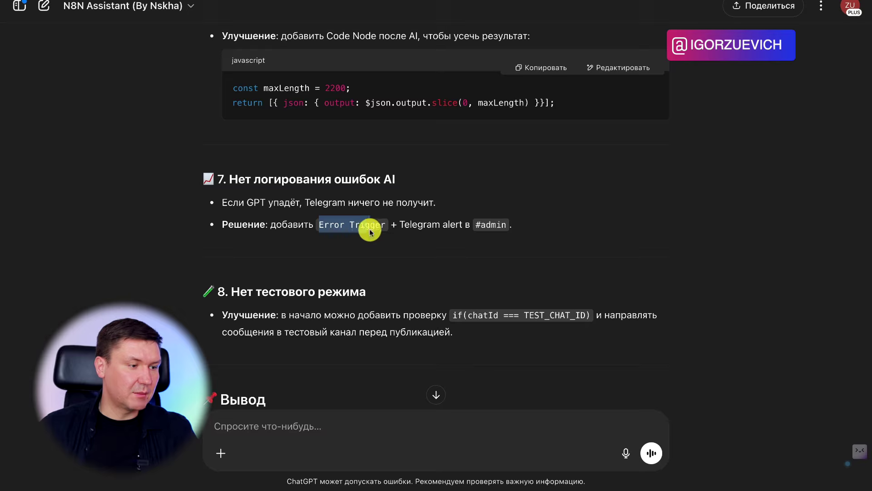
click(395, 226)
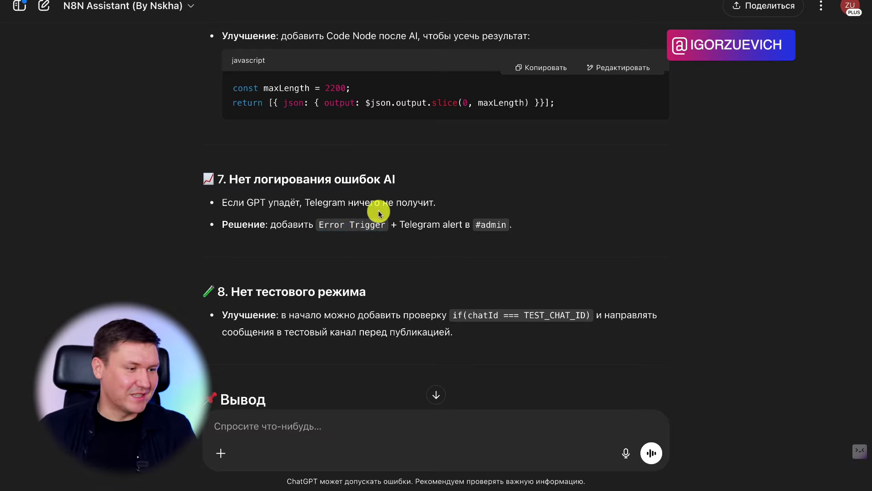
Skim back through the earlier answers on technologies and extension ideas, ending at the "Что можно улучшить" section
scroll(377, 213, up, 15)
scroll(378, 214, up, 10)
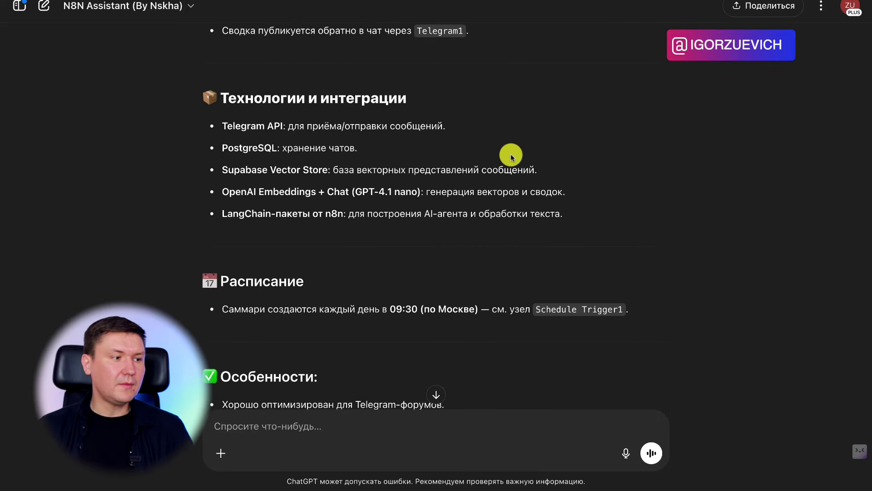
scroll(496, 220, down, 15)
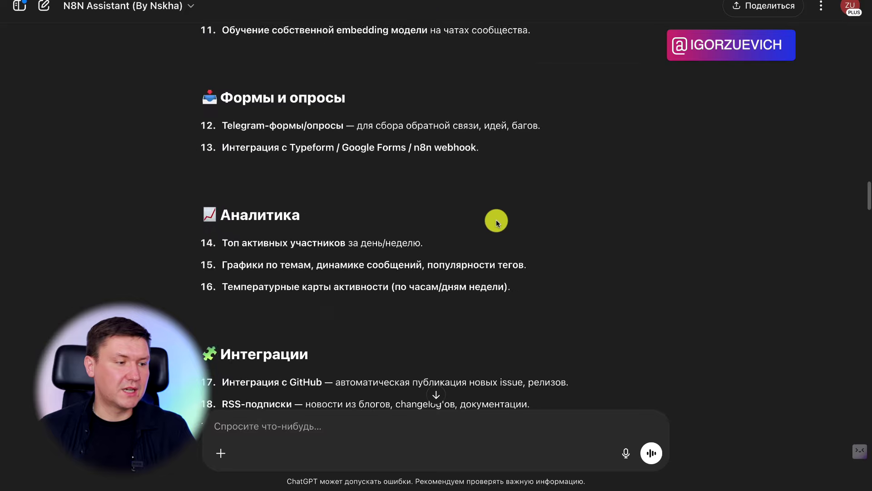
scroll(497, 219, down, 15)
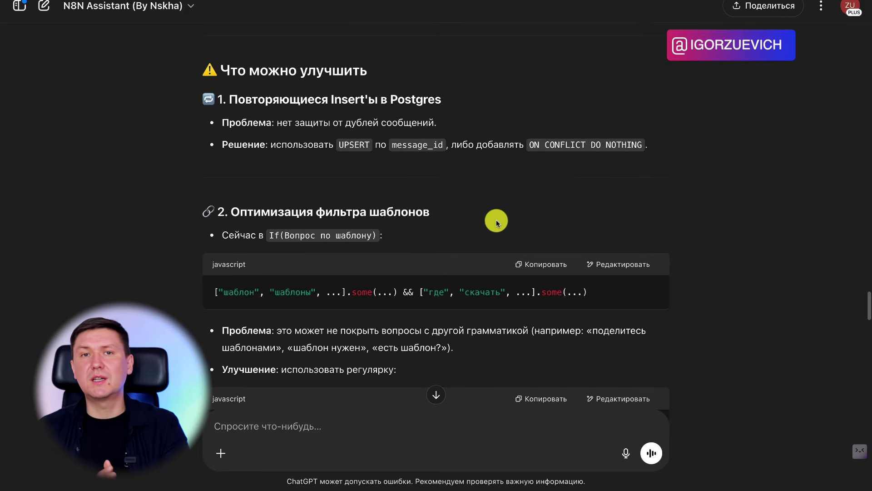
scroll(496, 221, down, 1)
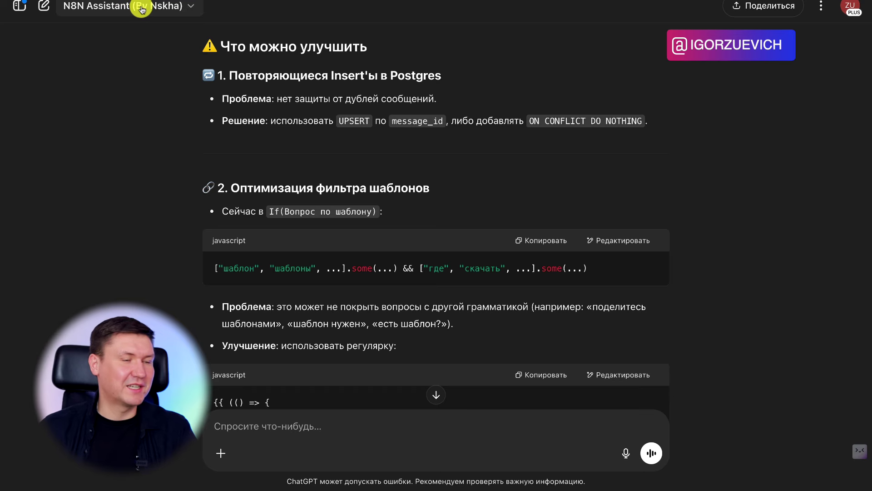
scroll(214, 141, down, 1)
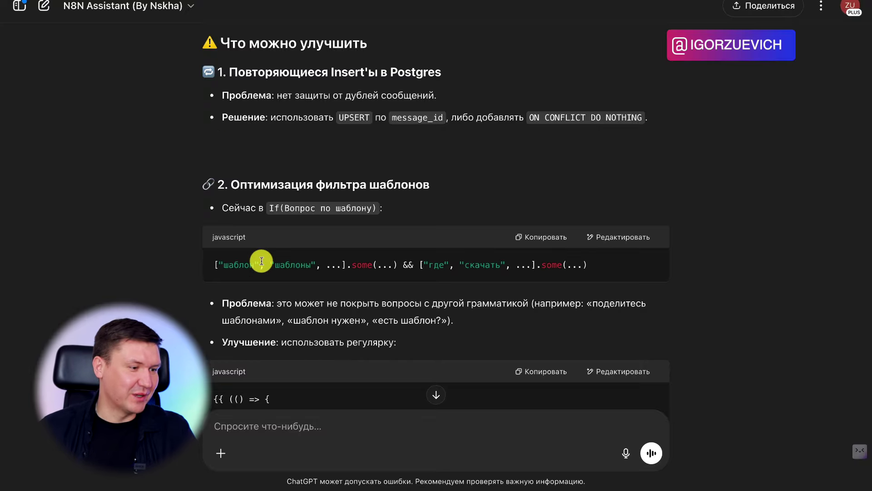
Review the "Вывод" section and go back to the "Что сделано правильно" table at the start of the answer
scroll(261, 260, down, 15)
scroll(262, 261, down, 10)
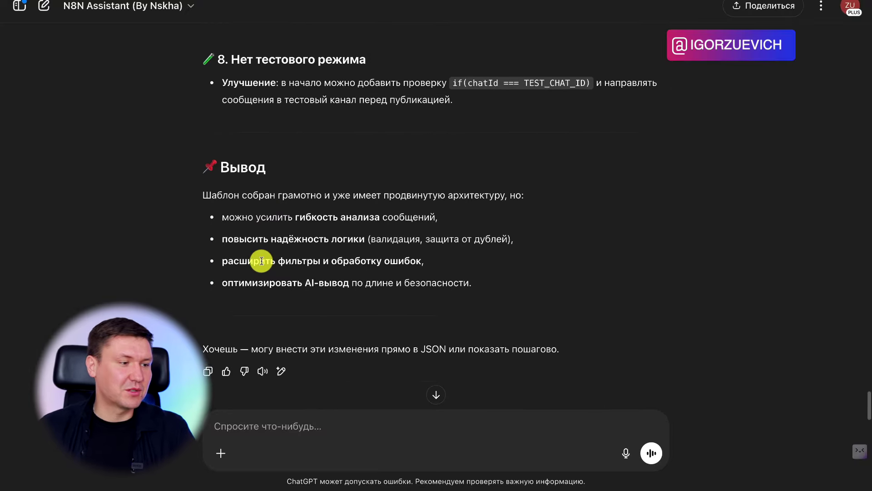
scroll(222, 131, up, 20)
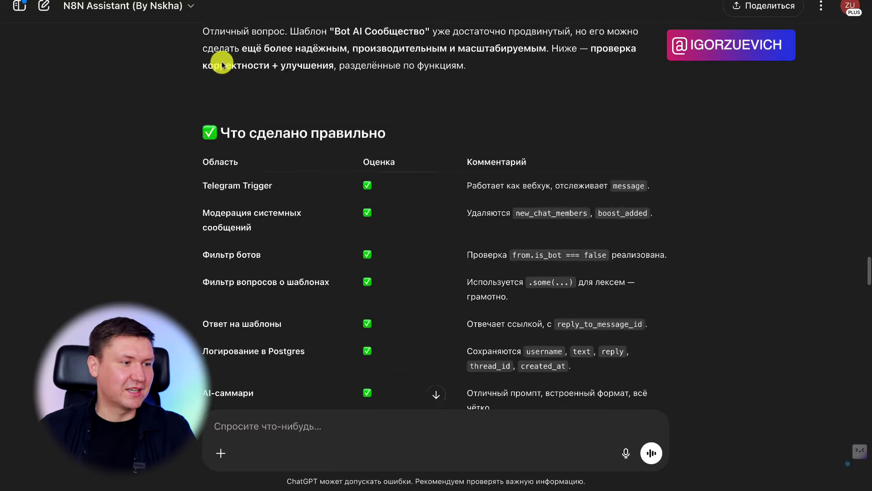
Skim the whole conversation again, from the template description and integrations through the extension ideas to the recommended fixes and the "Вывод" section
scroll(221, 63, up, 8)
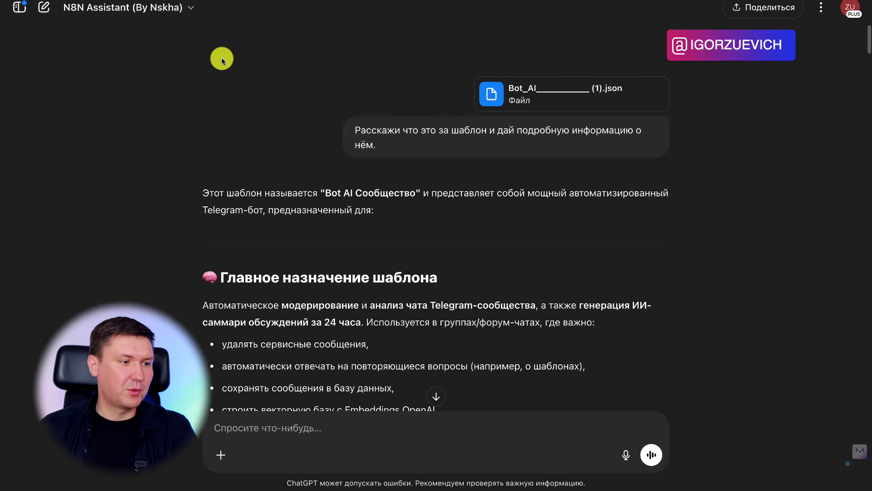
scroll(273, 68, down, 12)
scroll(275, 67, down, 15)
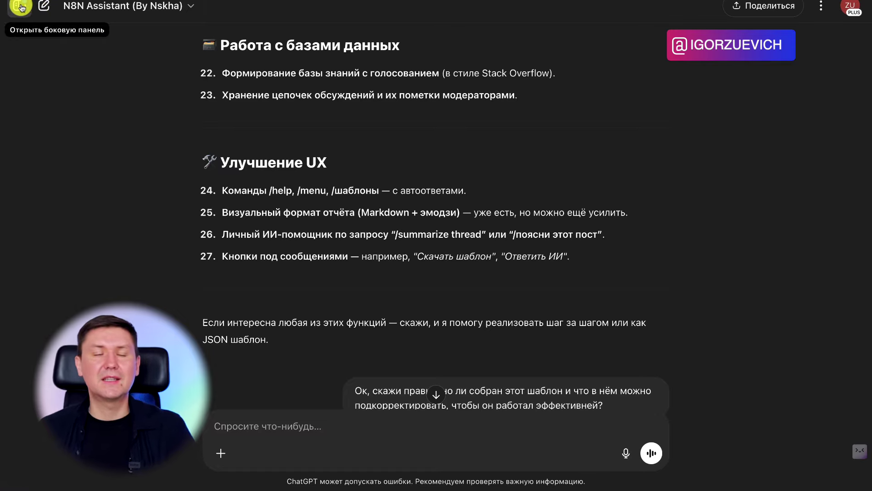
scroll(356, 214, down, 20)
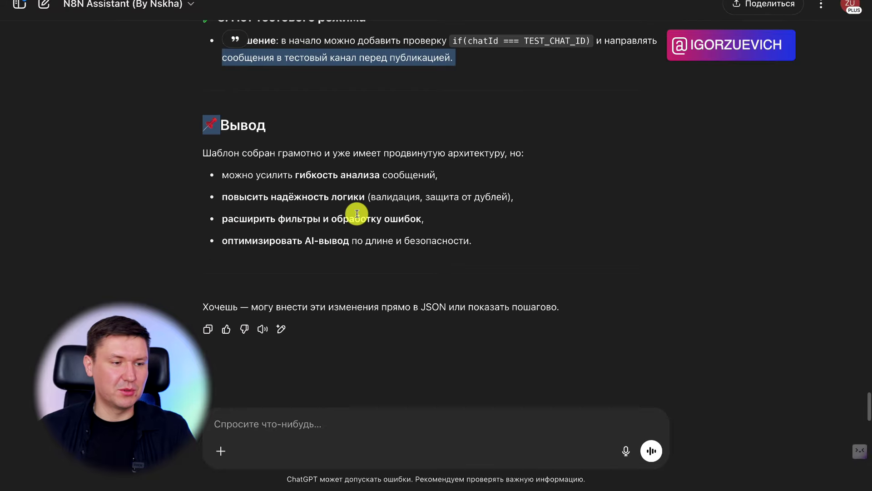
scroll(357, 214, up, 20)
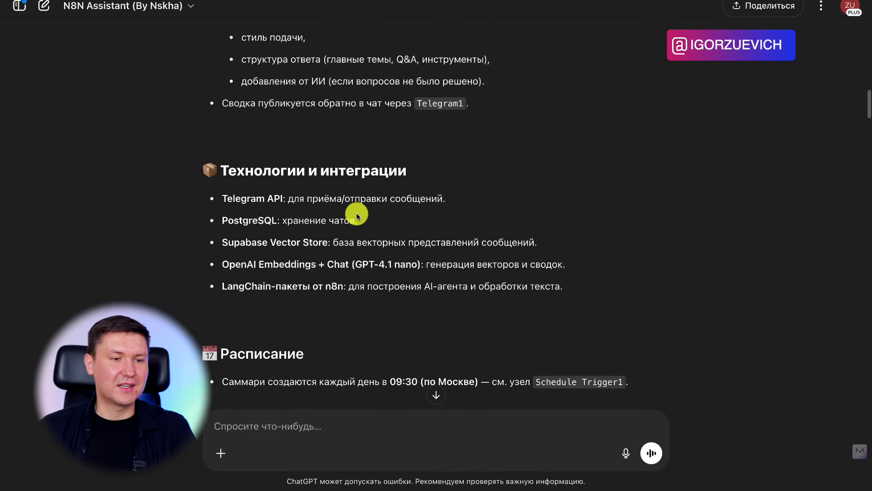
scroll(356, 213, up, 10)
scroll(357, 214, down, 20)
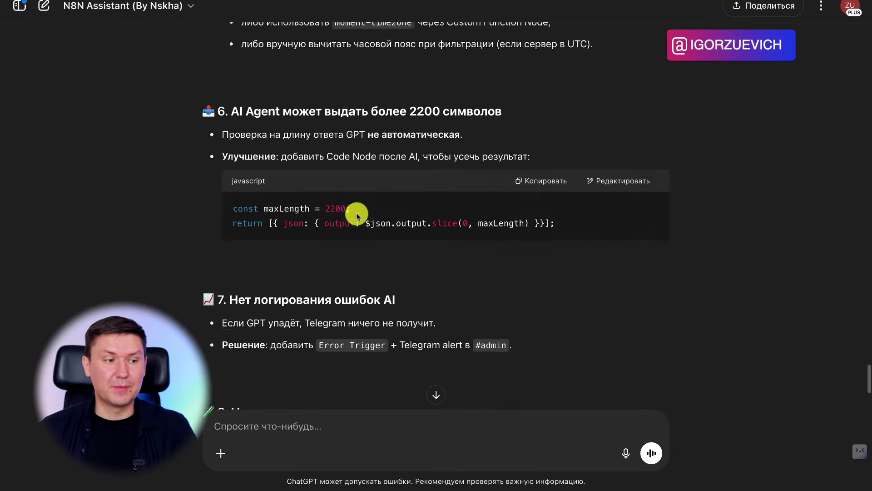
scroll(356, 214, down, 8)
scroll(357, 213, up, 12)
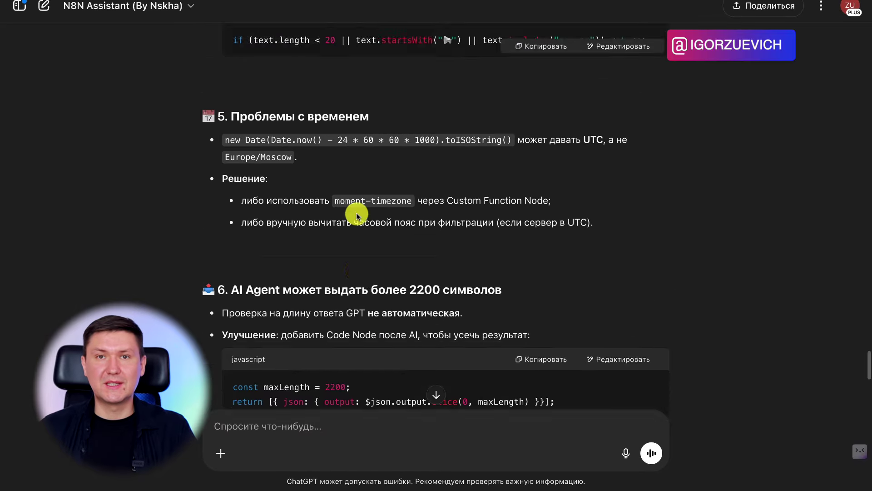